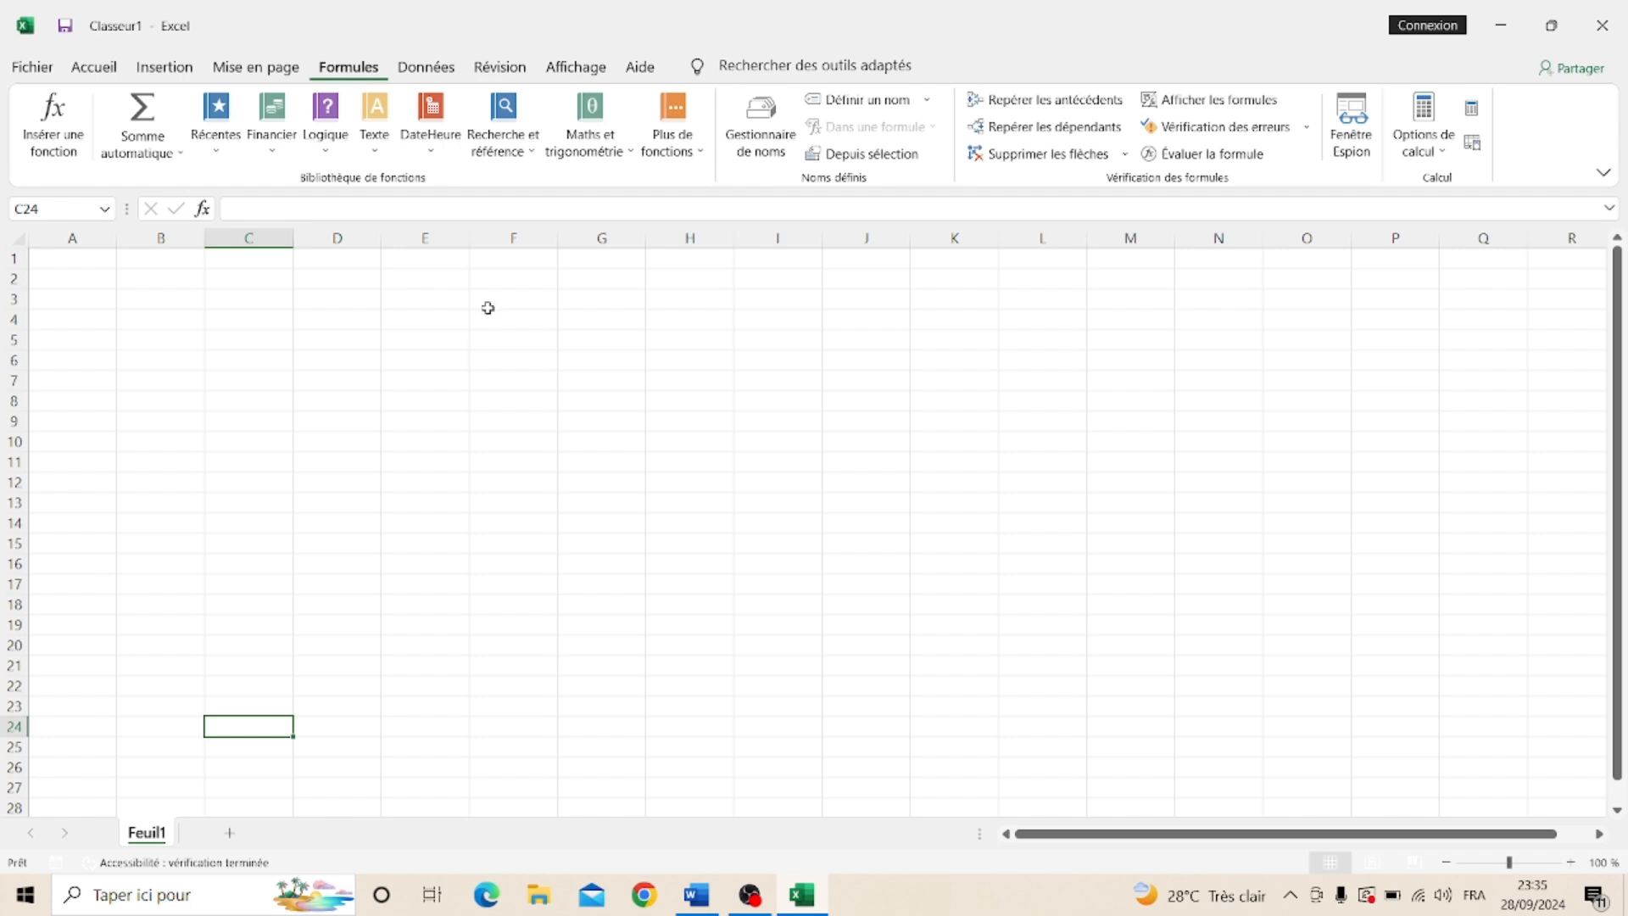
pyautogui.click(15, 241)
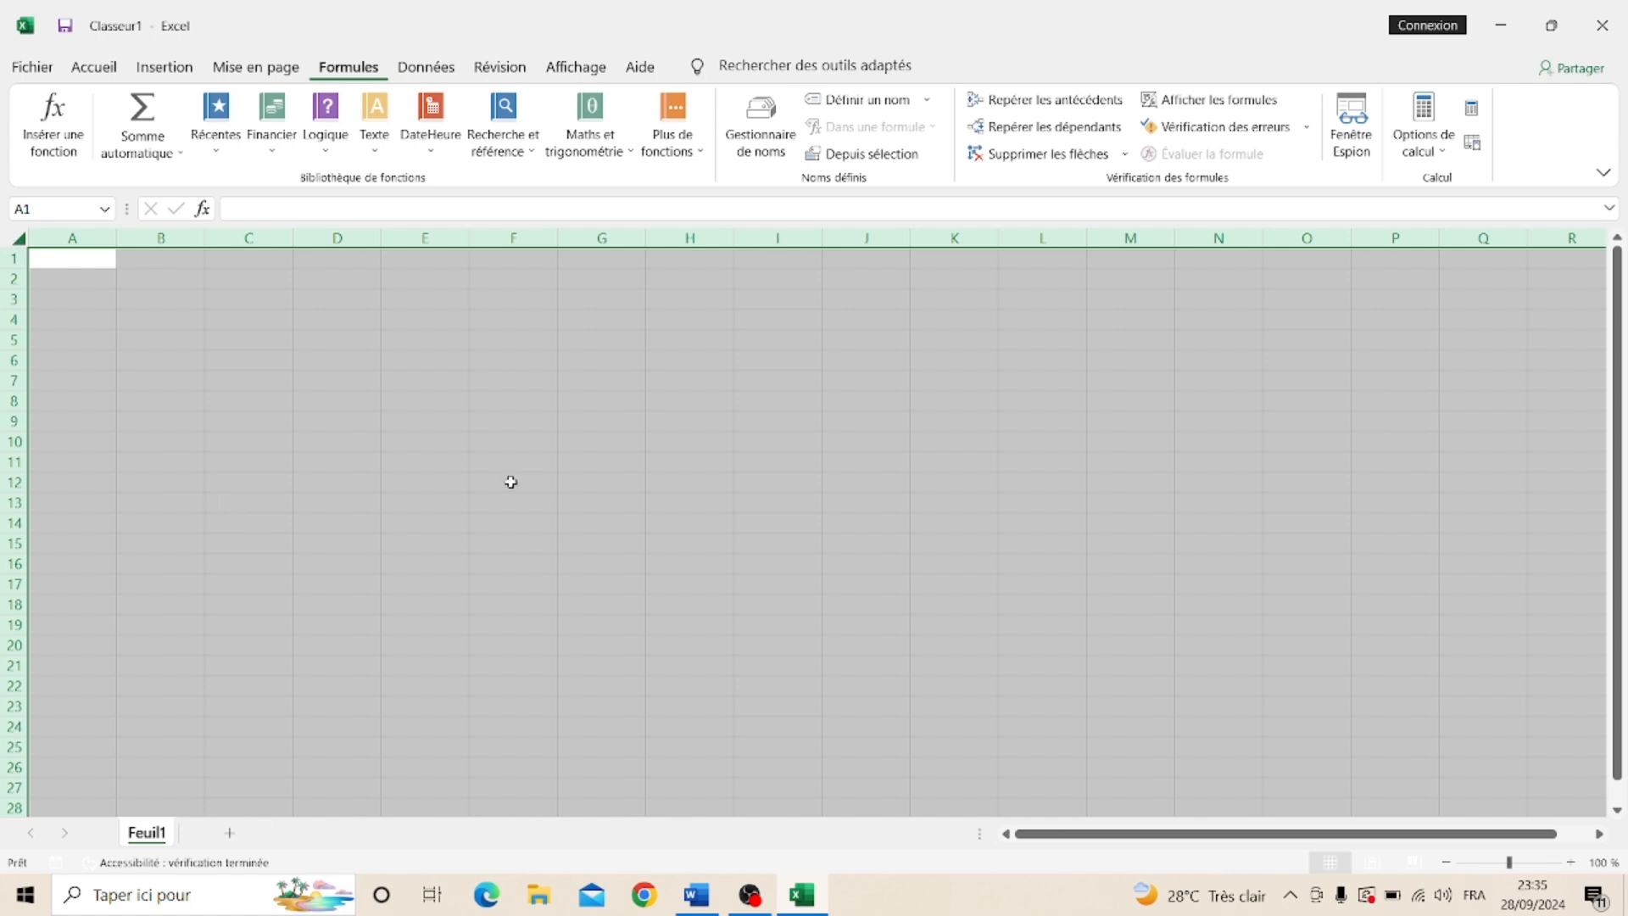
pyautogui.click(254, 683)
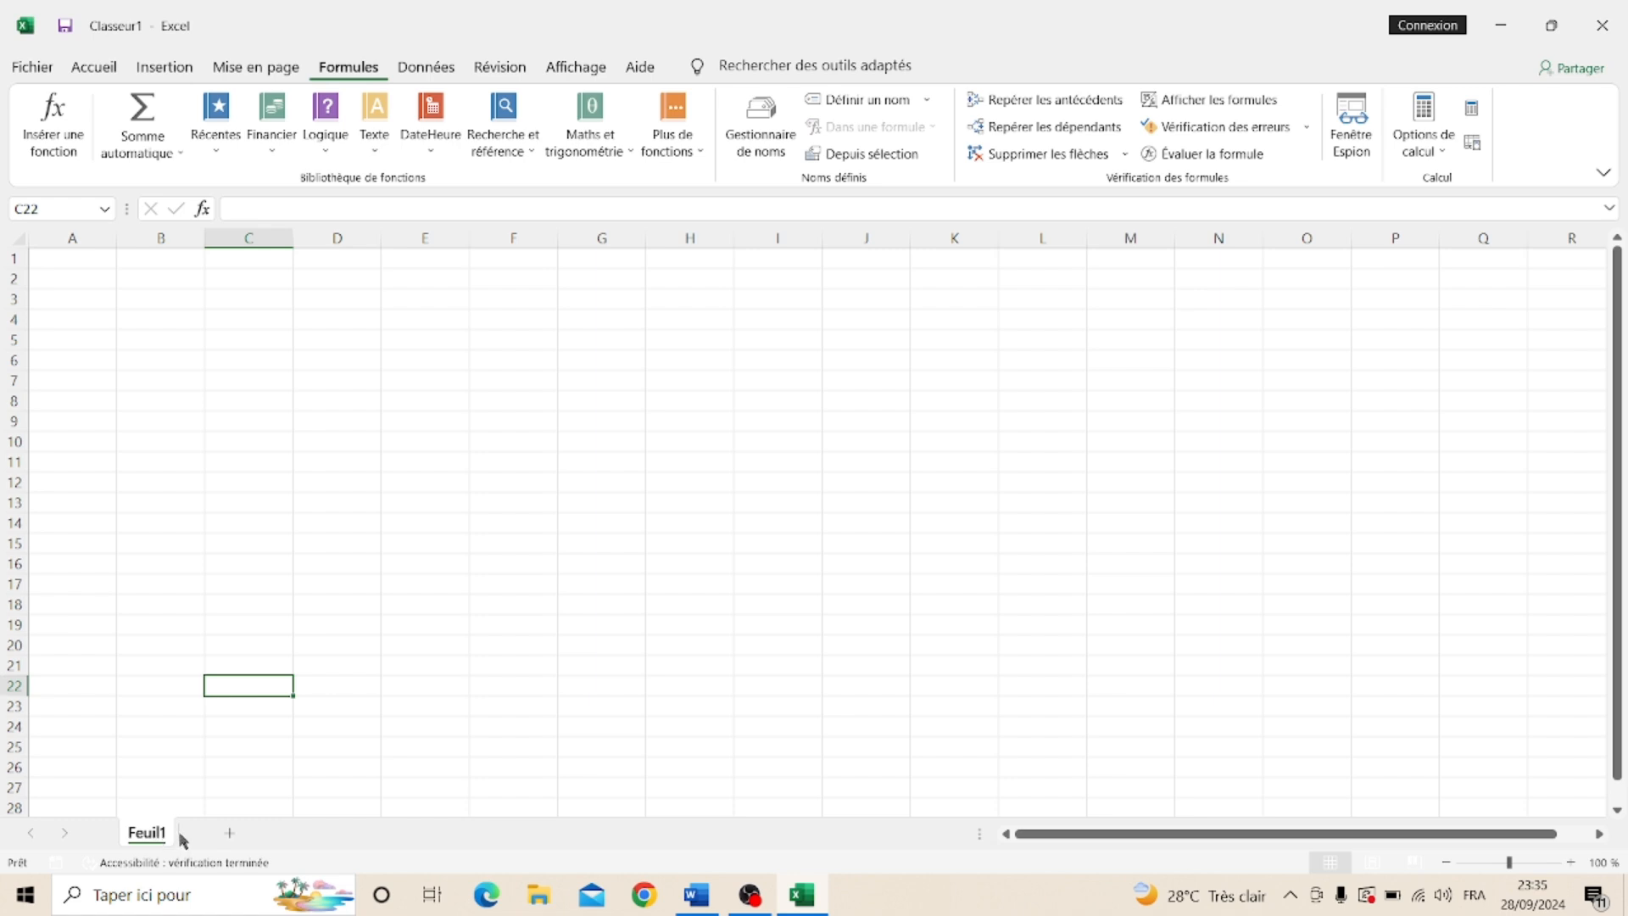
# Step: Add five new worksheets after Feuil1
pyautogui.click(229, 833)
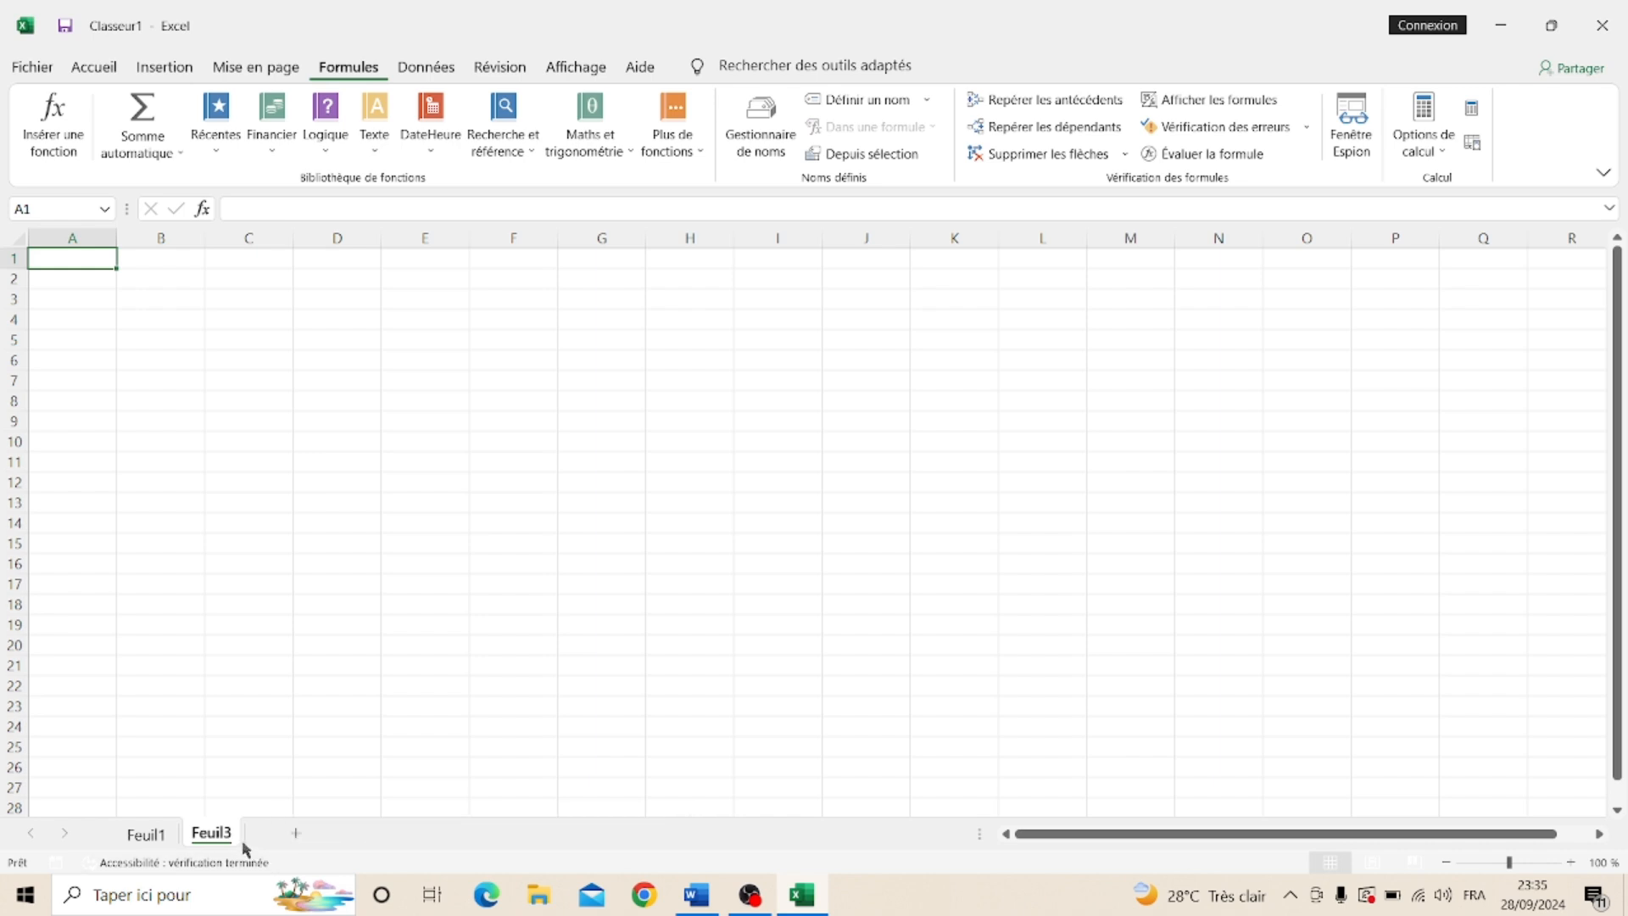
pyautogui.click(295, 834)
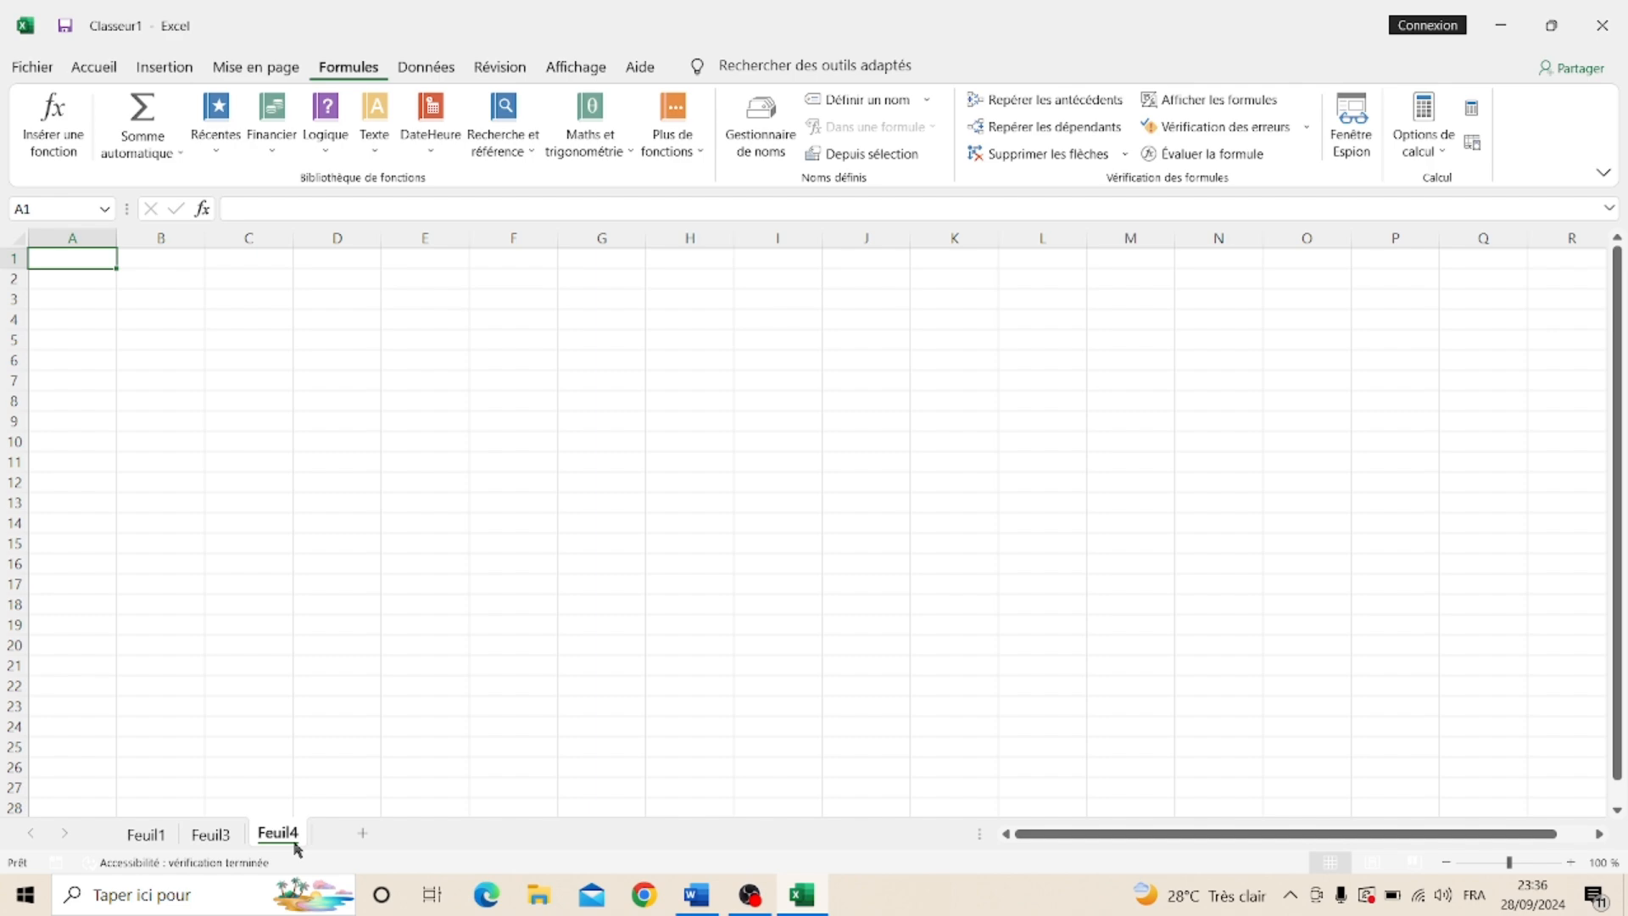
pyautogui.click(372, 842)
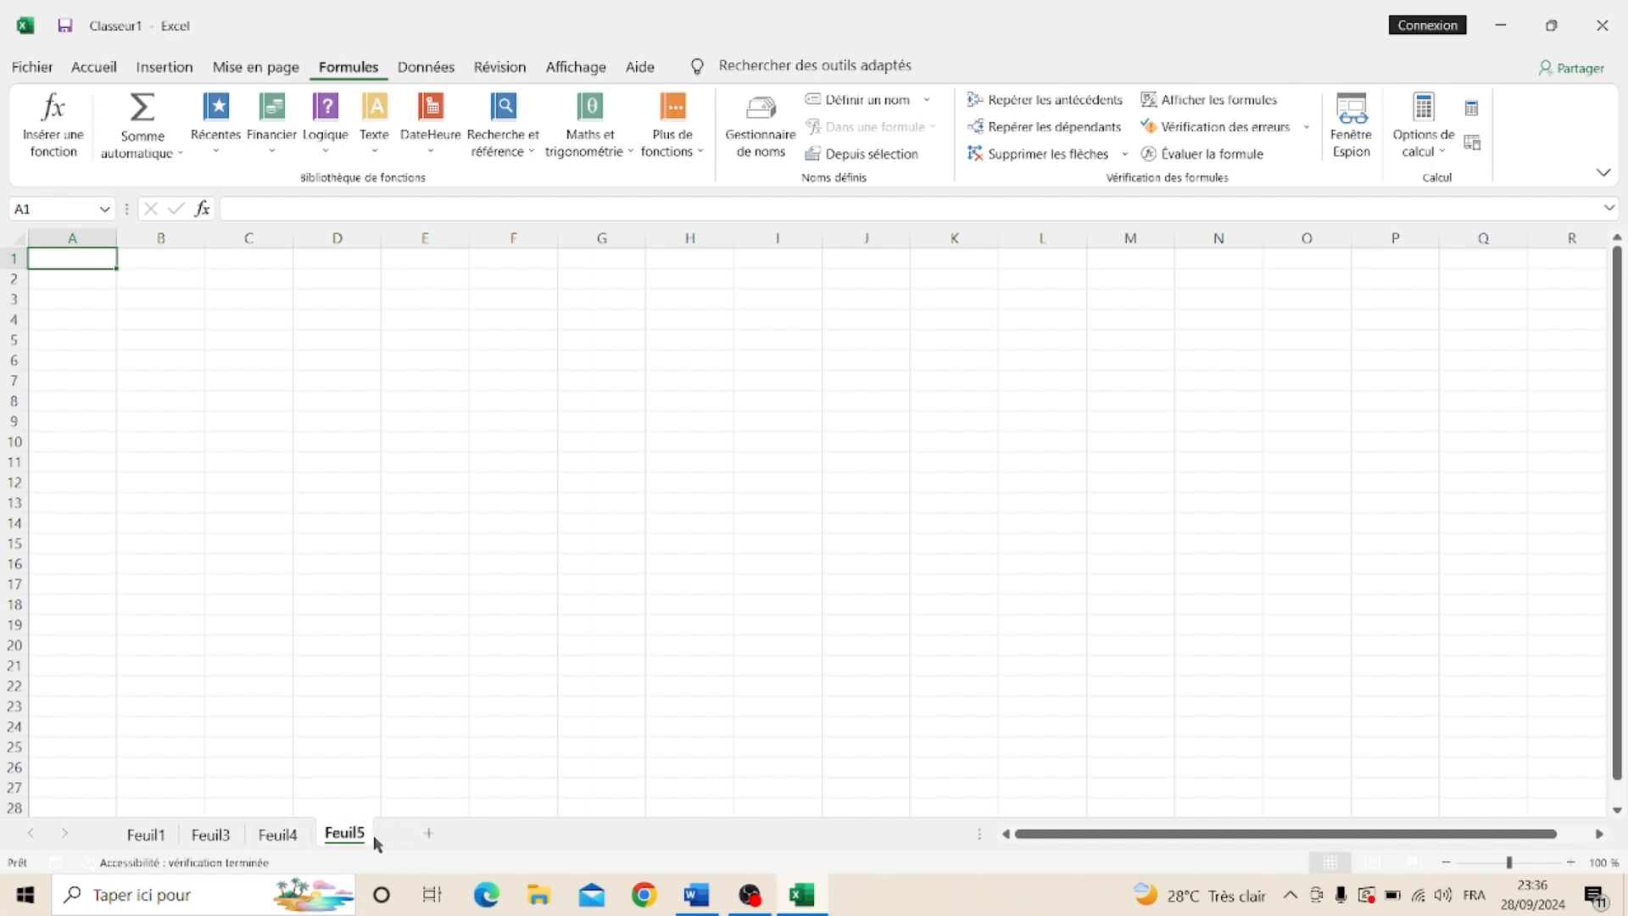
pyautogui.click(432, 841)
pyautogui.click(497, 842)
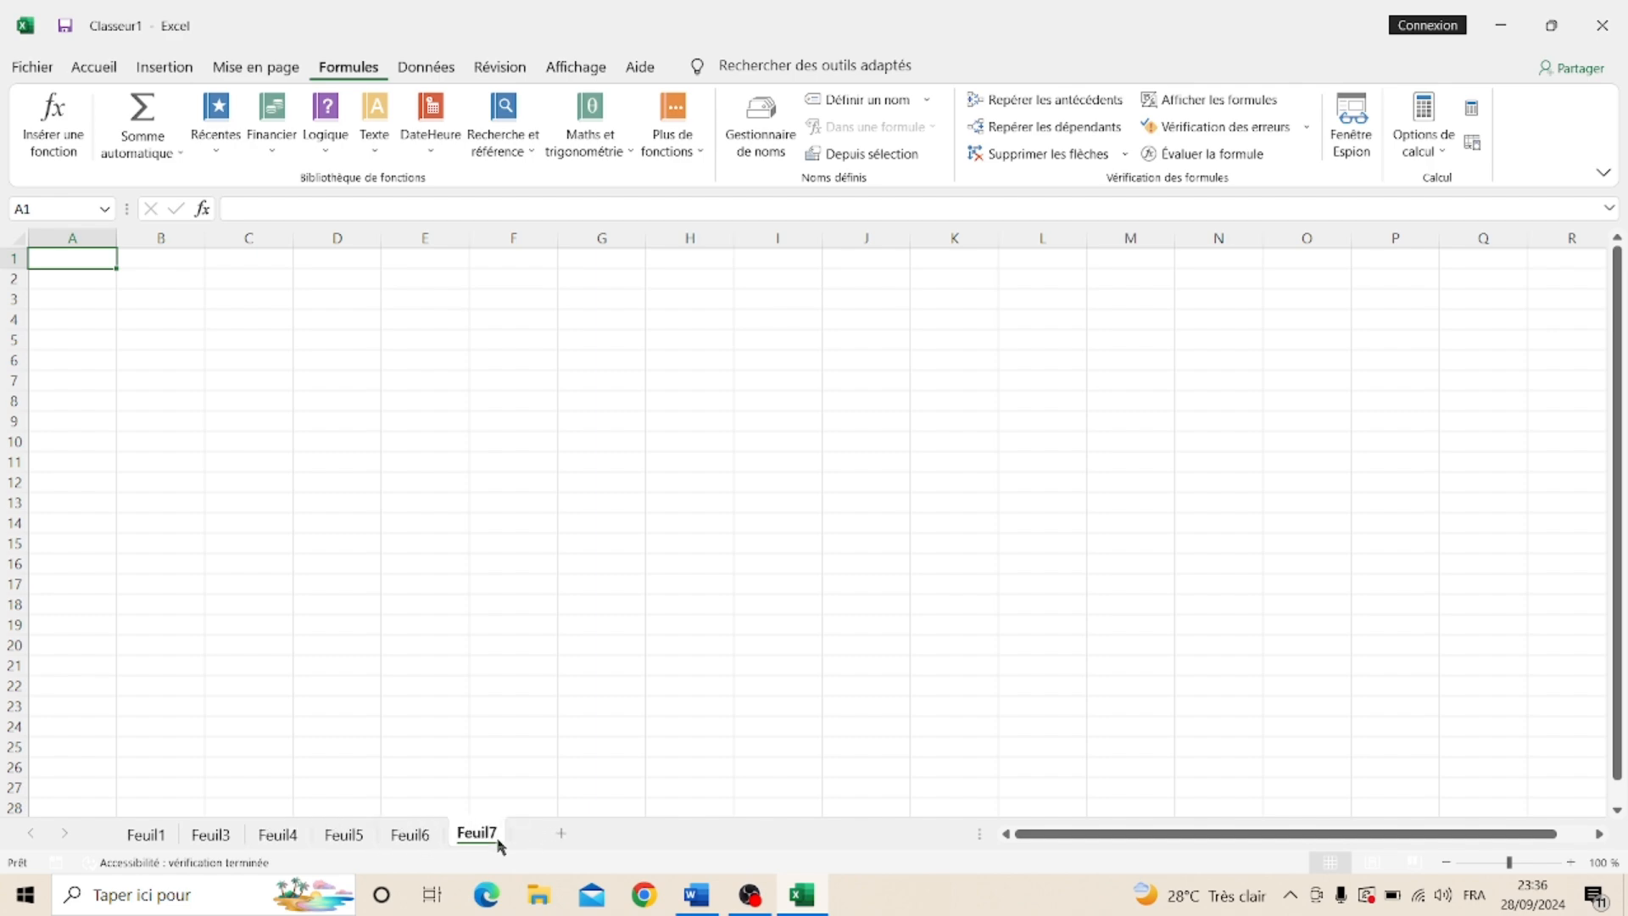
# Step: Enter the sample text "gsdgfsj" in cell E16 of sheet Feuil6, finishing on sheet Feuil7
pyautogui.click(406, 838)
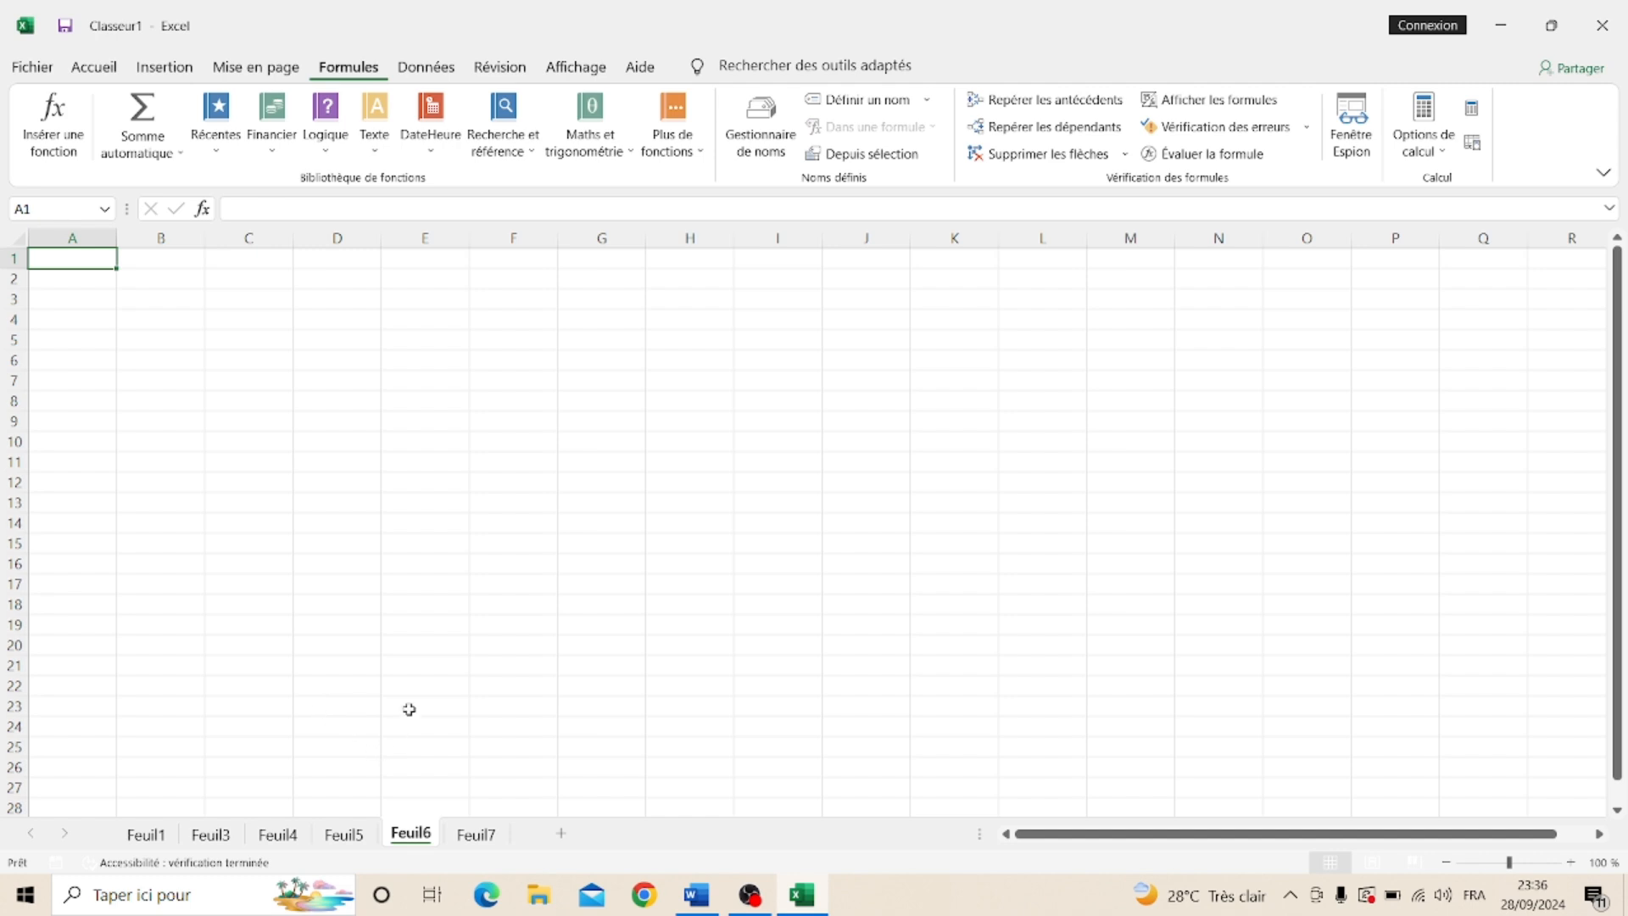
pyautogui.click(406, 568)
pyautogui.write('gsdgfsj')
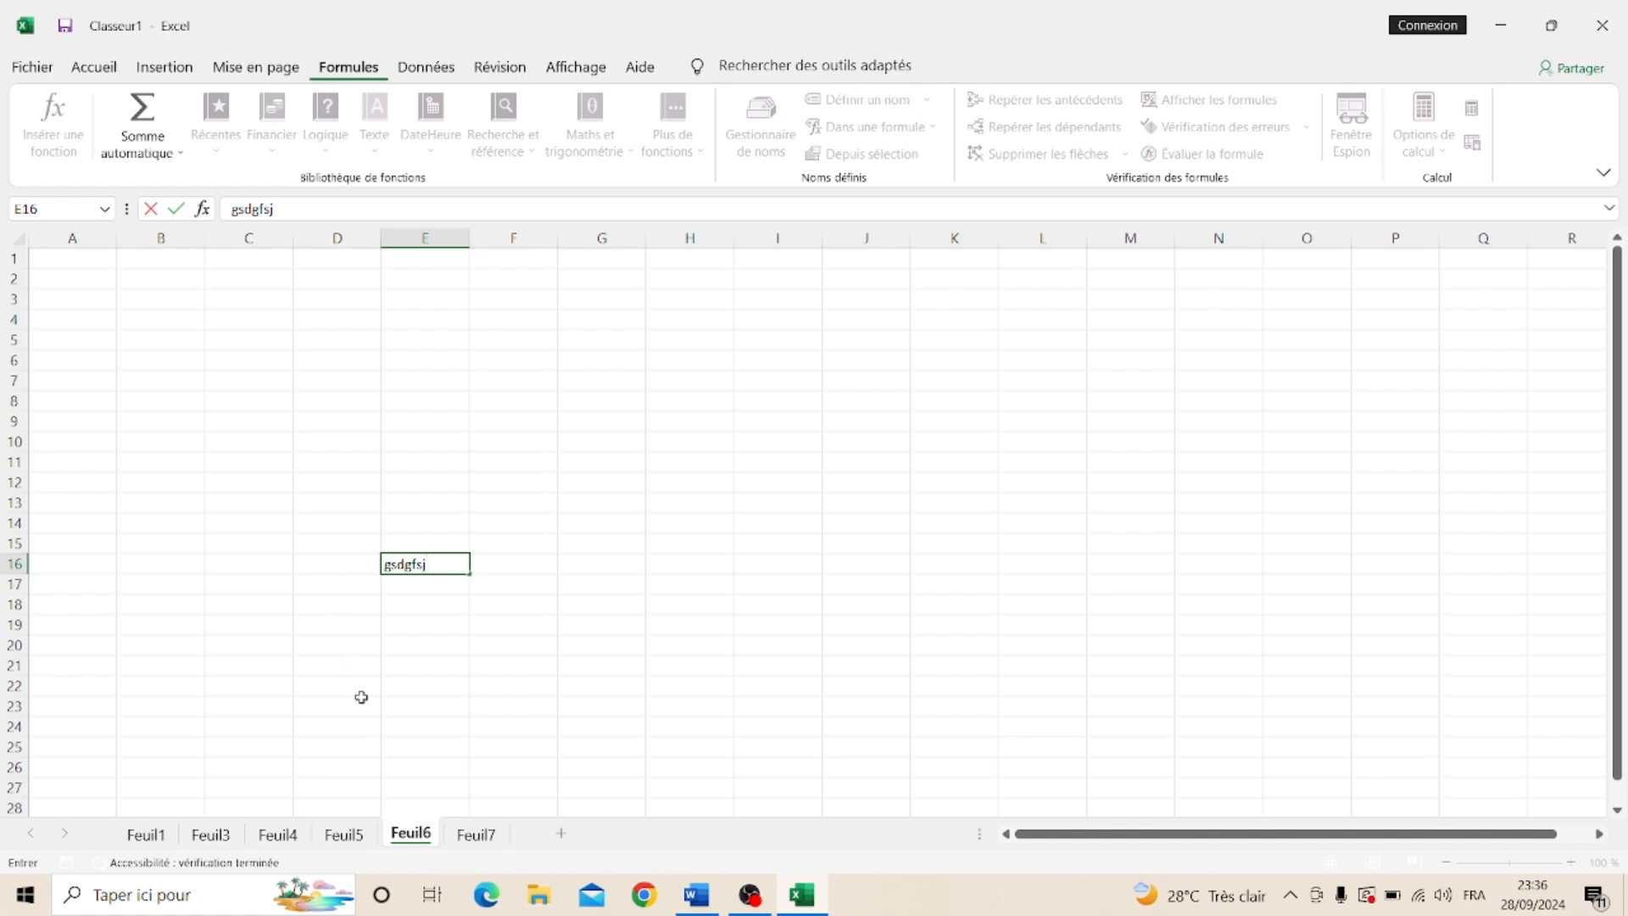
pyautogui.click(473, 834)
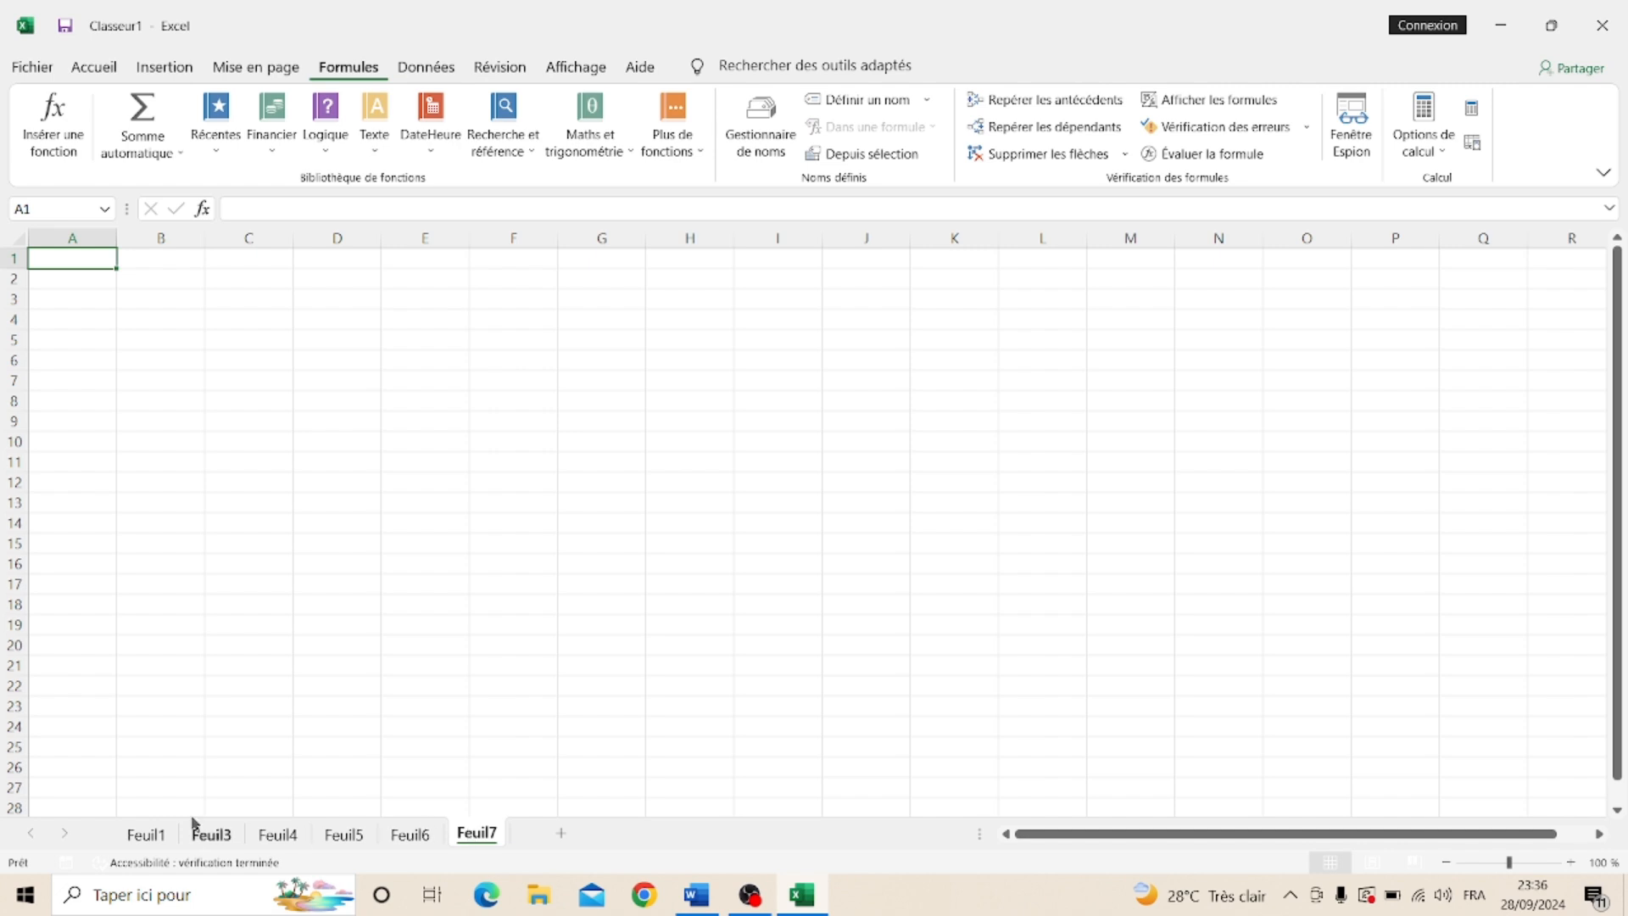
# Step: Return to cell B4 on sheet Feuil1 and enlarge the sheet view to 200 %
pyautogui.click(158, 834)
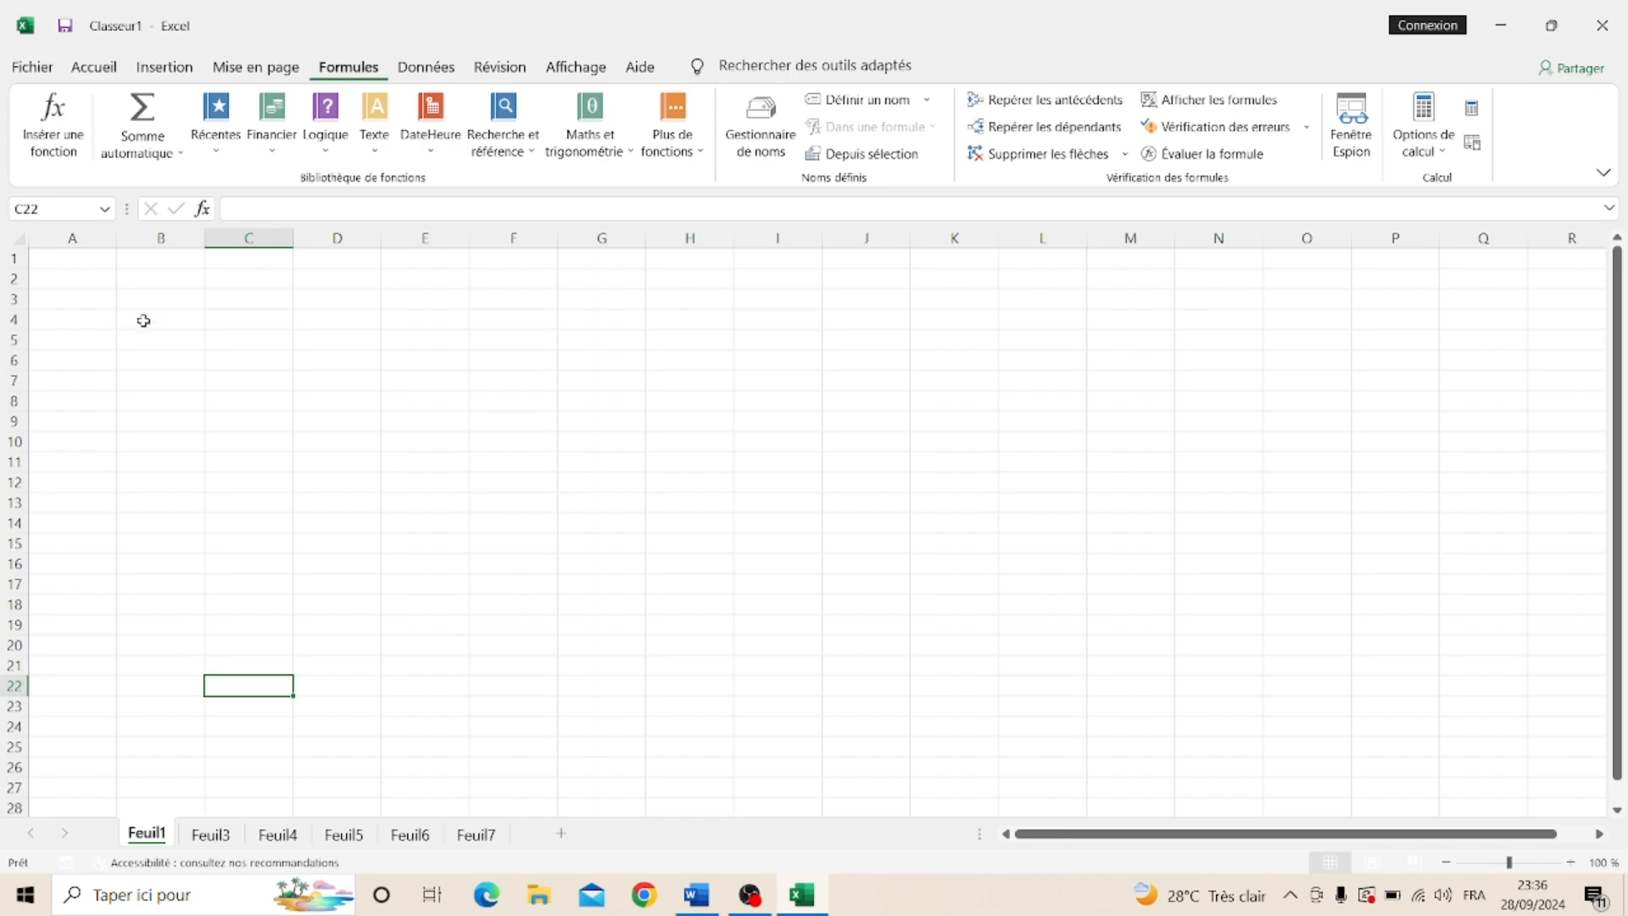
pyautogui.click(144, 321)
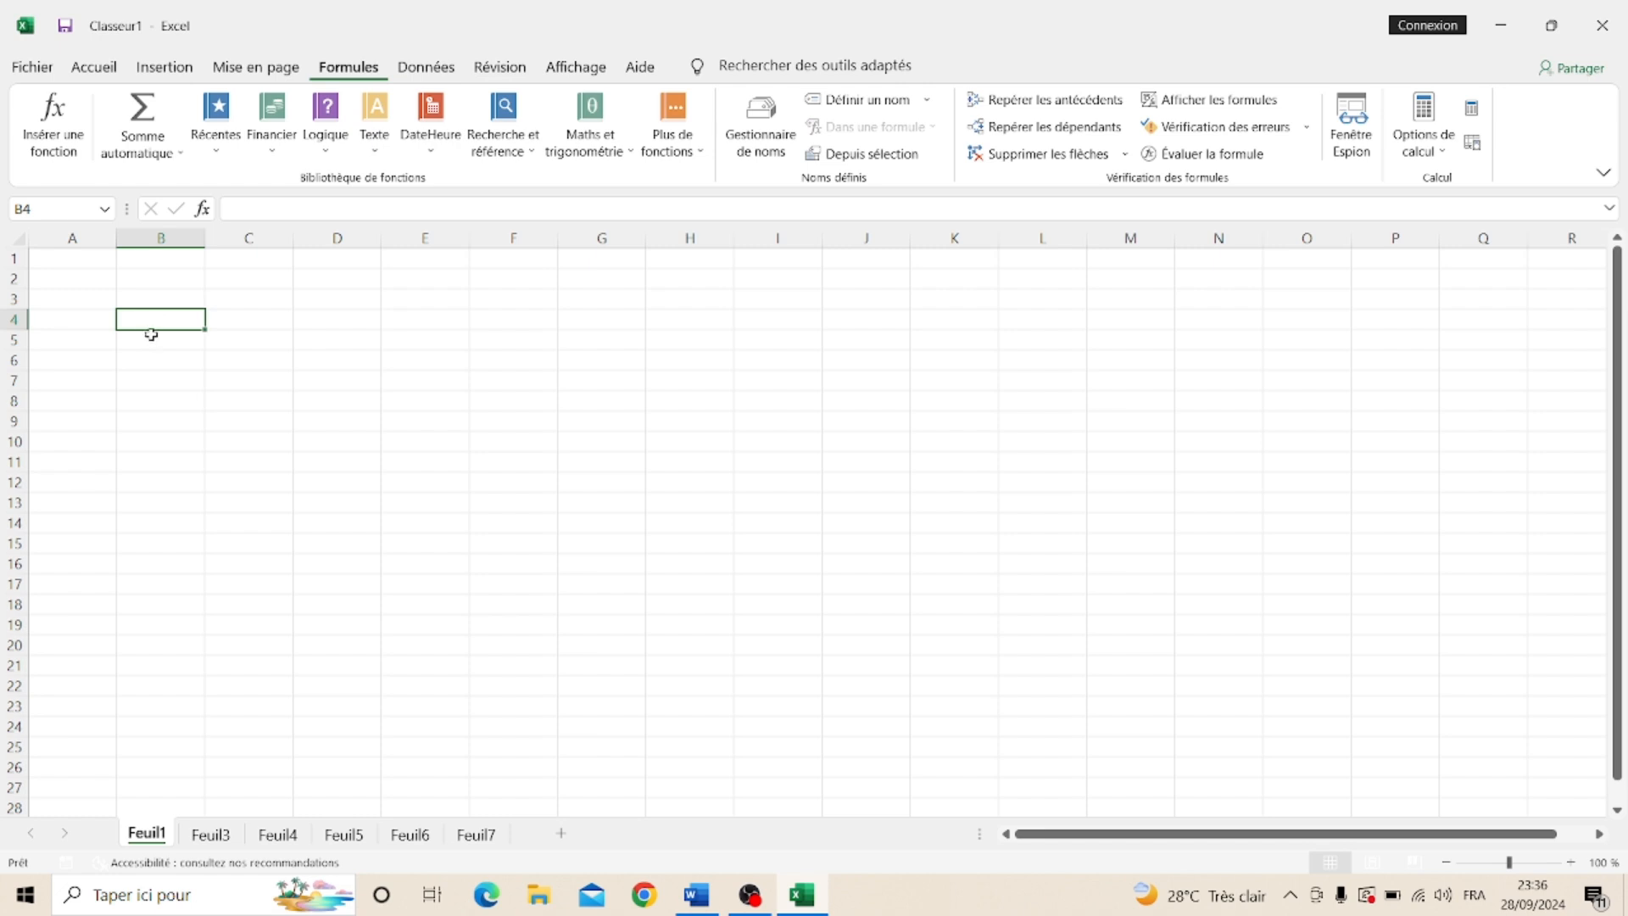
pyautogui.click(1568, 862)
pyautogui.click(1568, 862)
pyautogui.click(1568, 862)
pyautogui.click(1568, 863)
pyautogui.click(1568, 863)
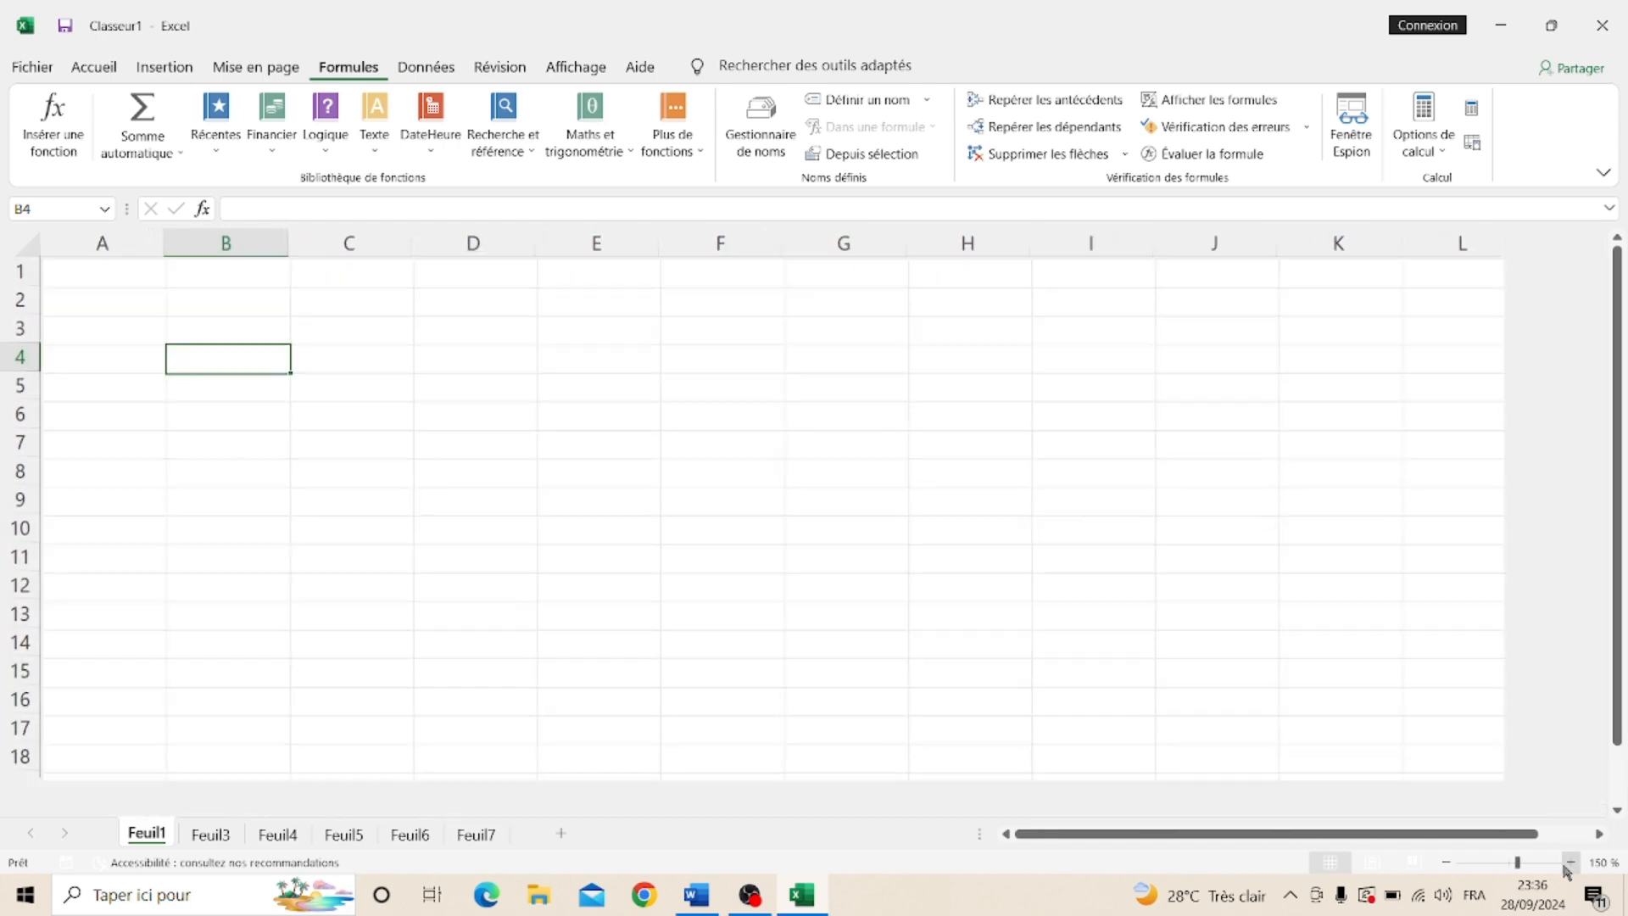
pyautogui.click(1568, 862)
pyautogui.click(1568, 863)
pyautogui.click(1568, 862)
pyautogui.click(1568, 862)
pyautogui.click(1570, 862)
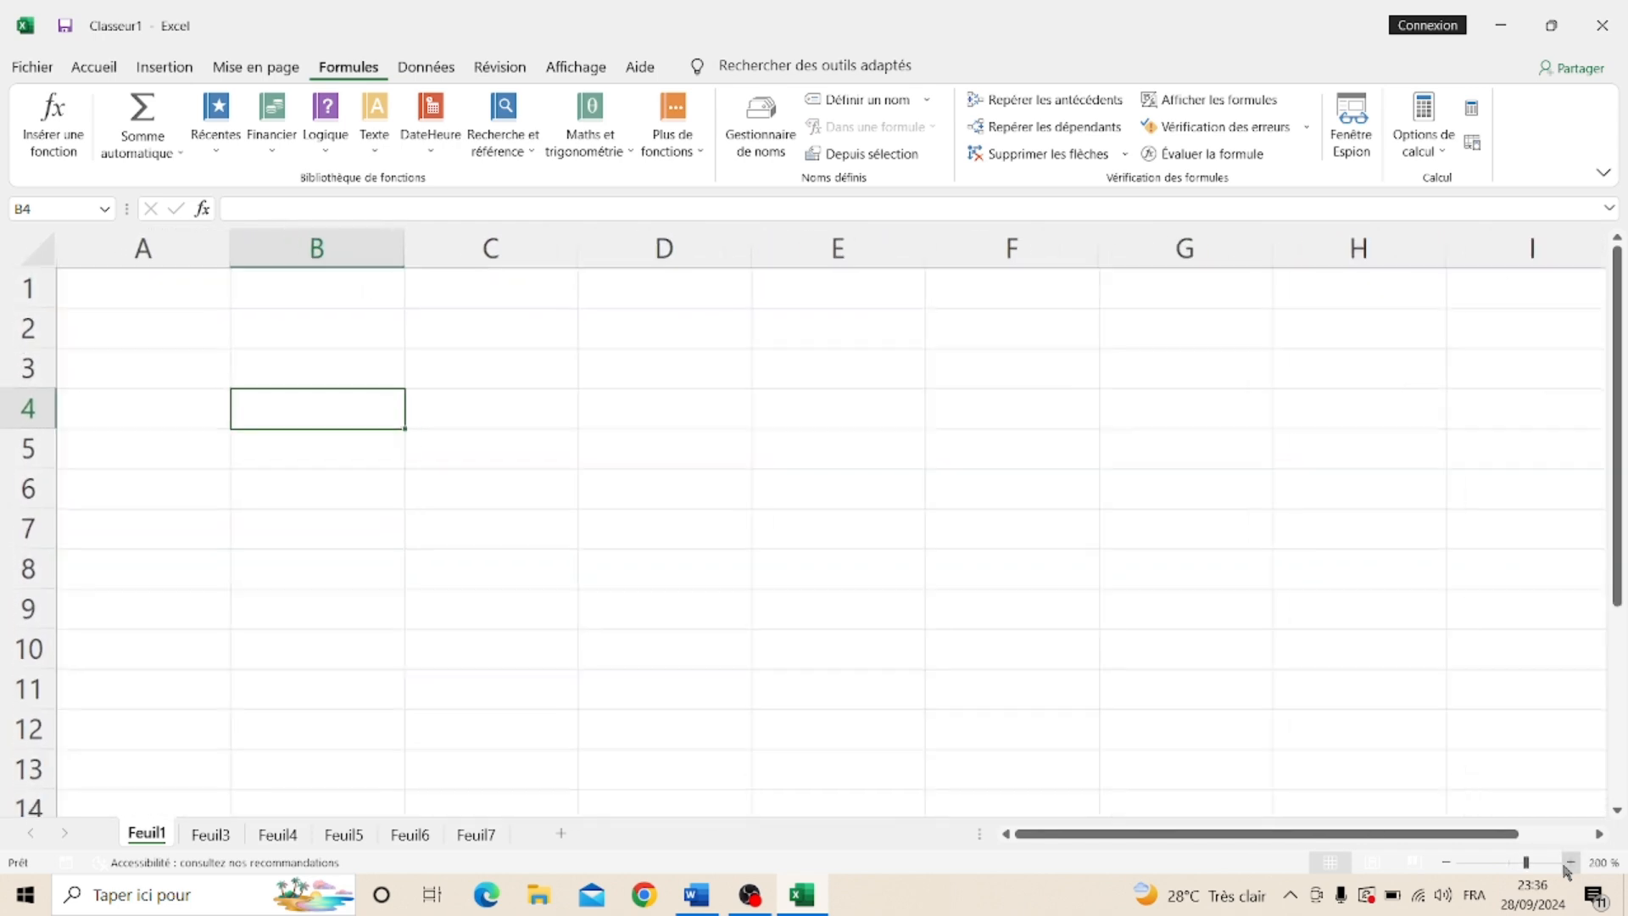
# Step: Enter the column headings produit, quantité, prix and montant in cells B4 to E4
pyautogui.click(476, 412)
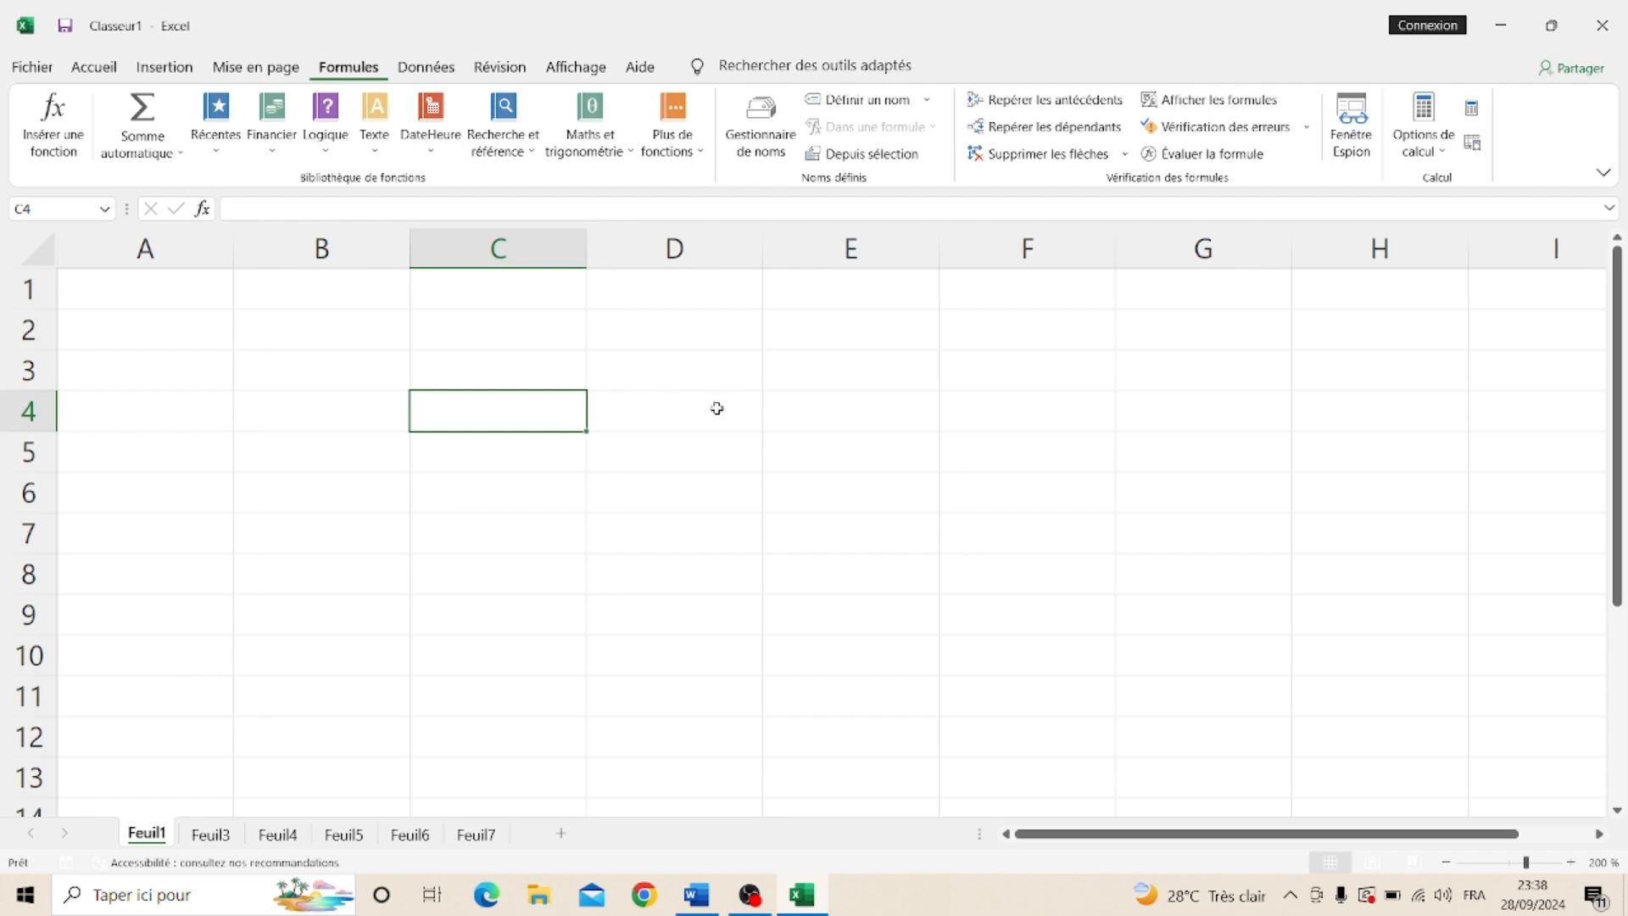
pyautogui.click(321, 415)
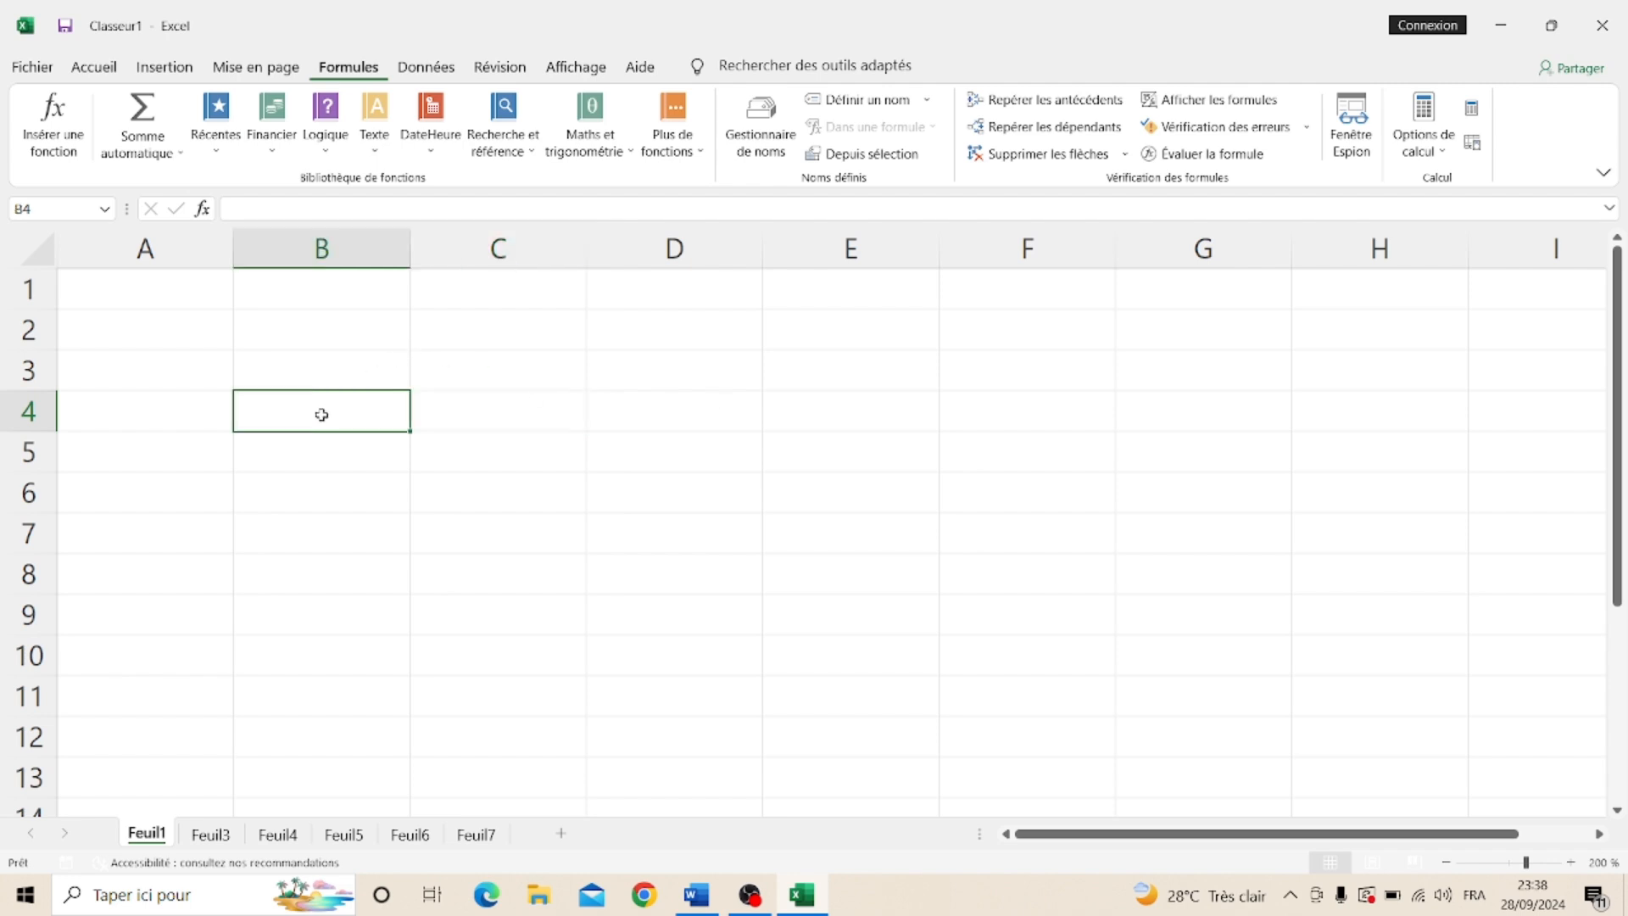
pyautogui.write('pro')
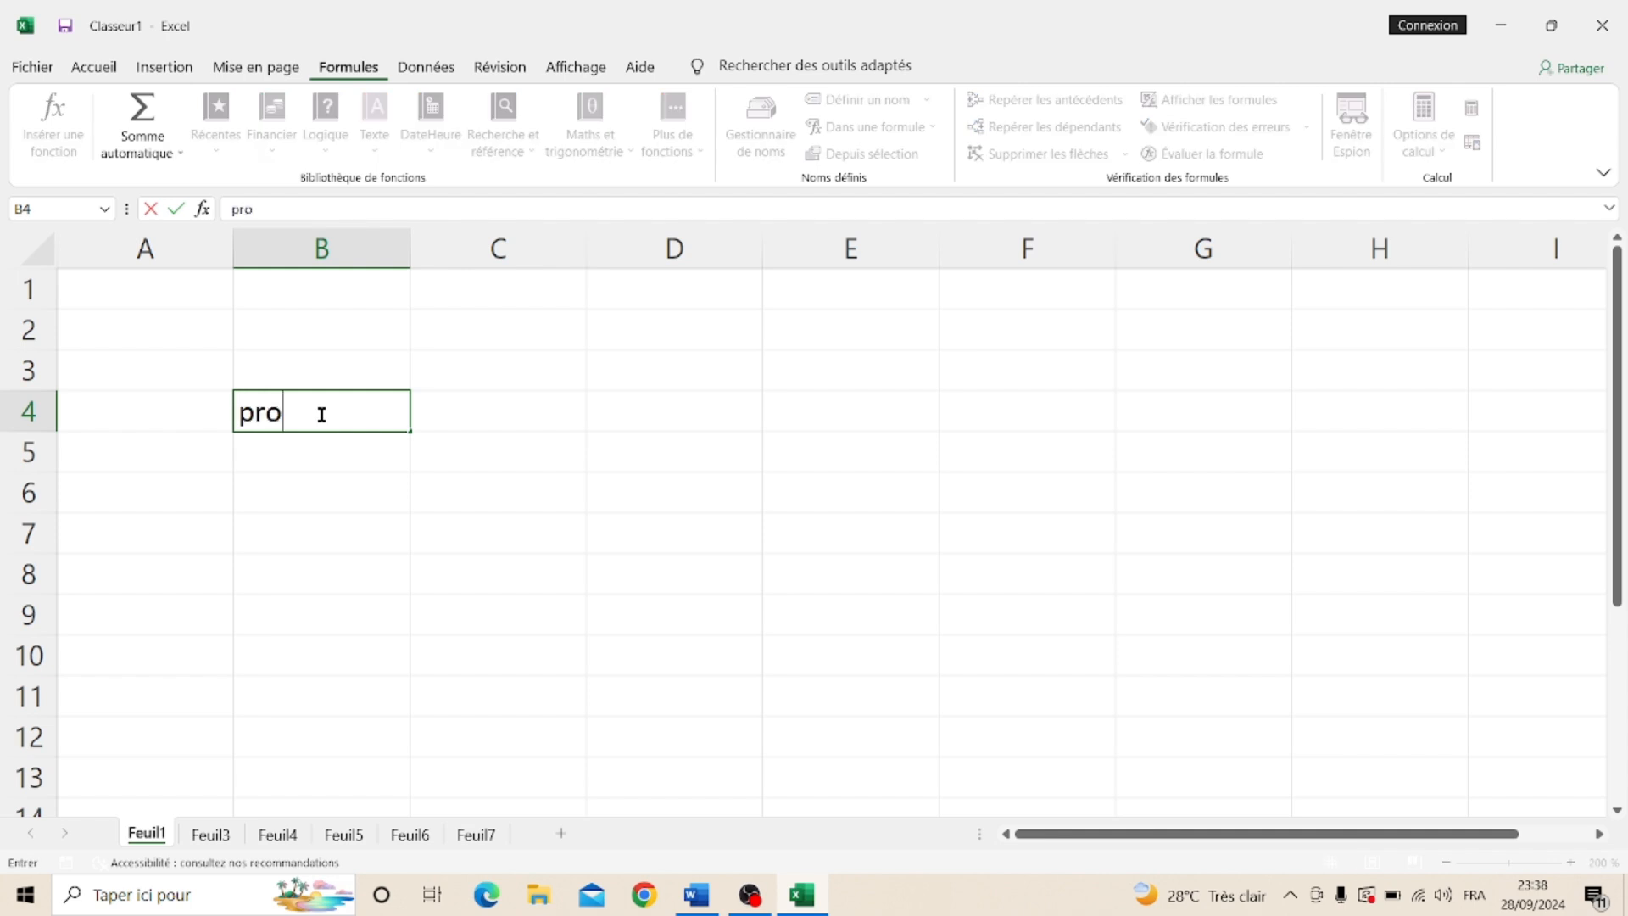
pyautogui.write('duit')
pyautogui.press('Tab')
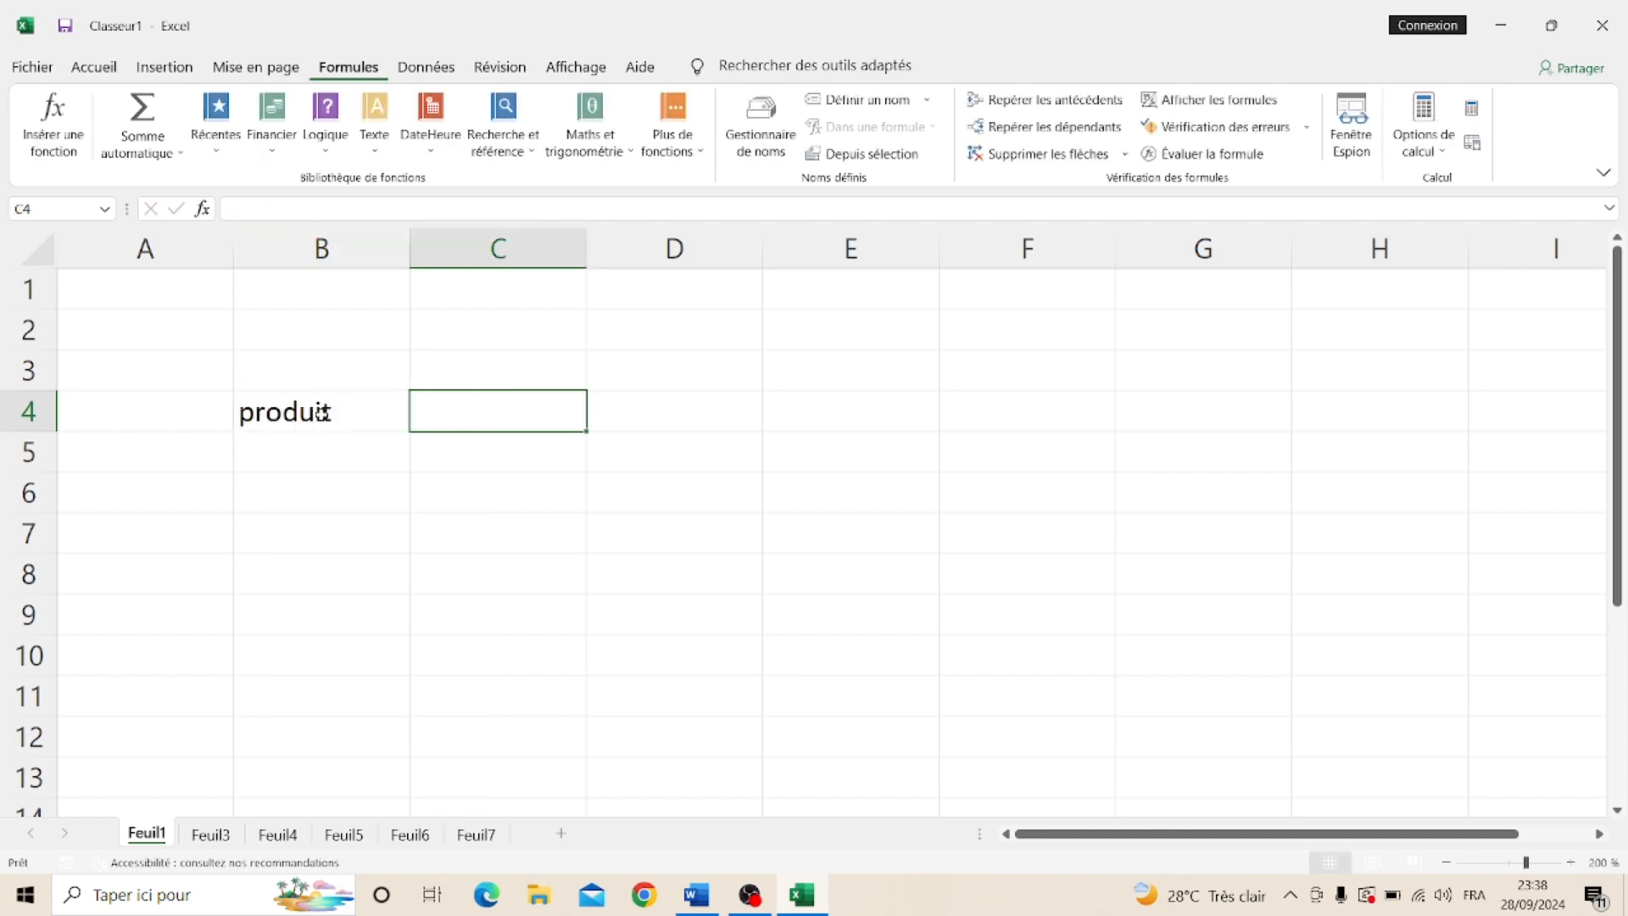
pyautogui.write('quant')
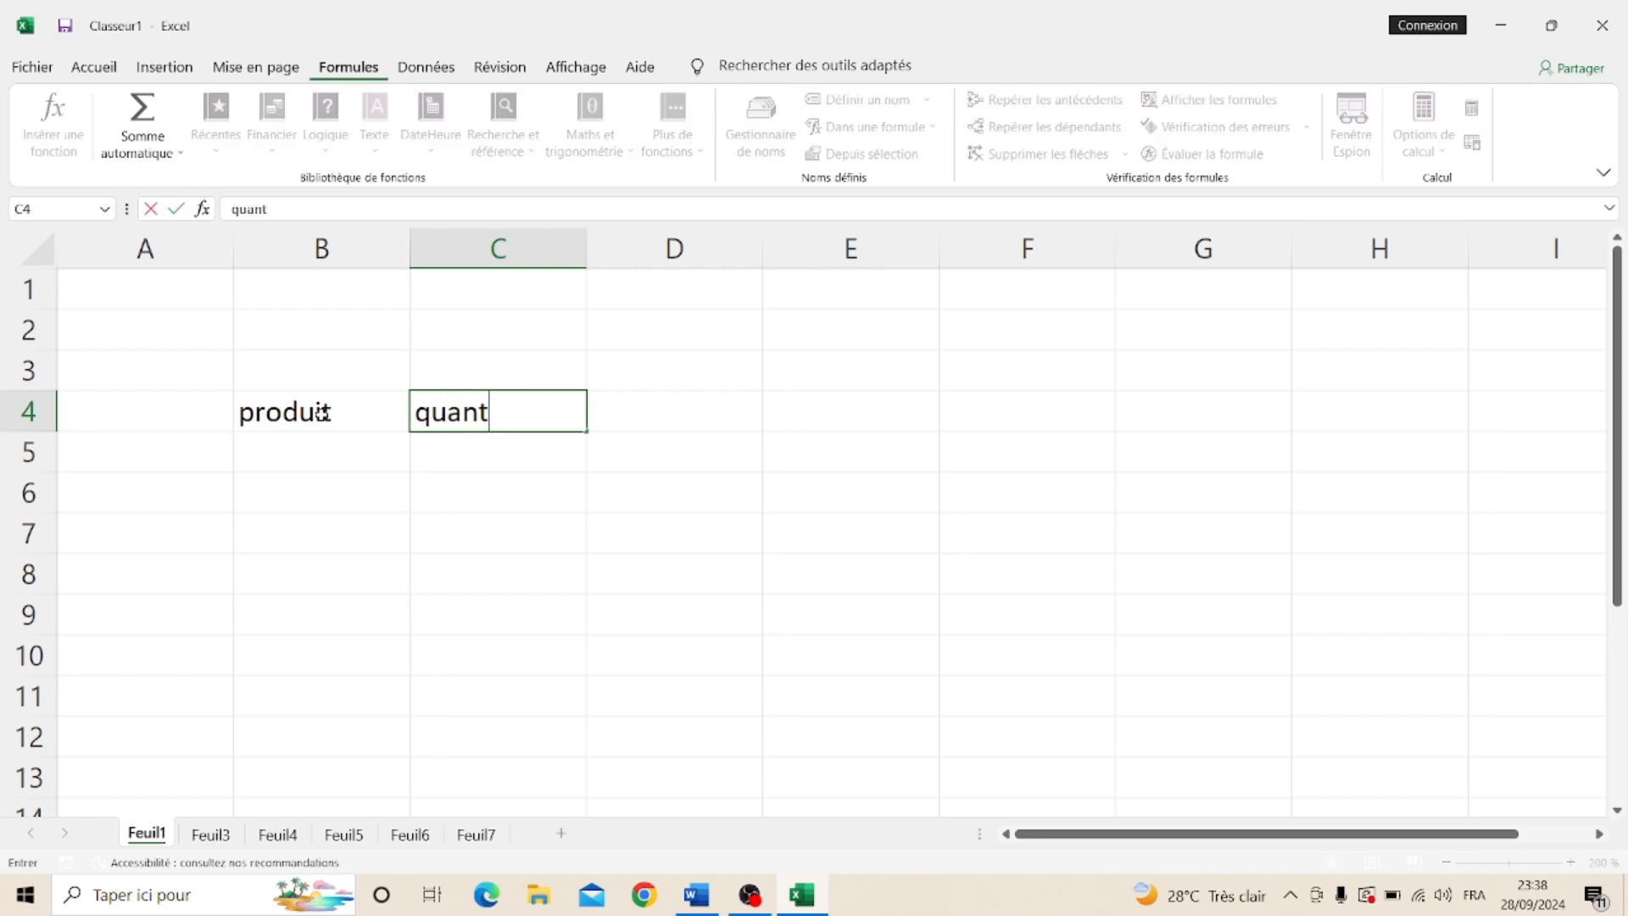
pyautogui.write('ité')
pyautogui.press('Tab')
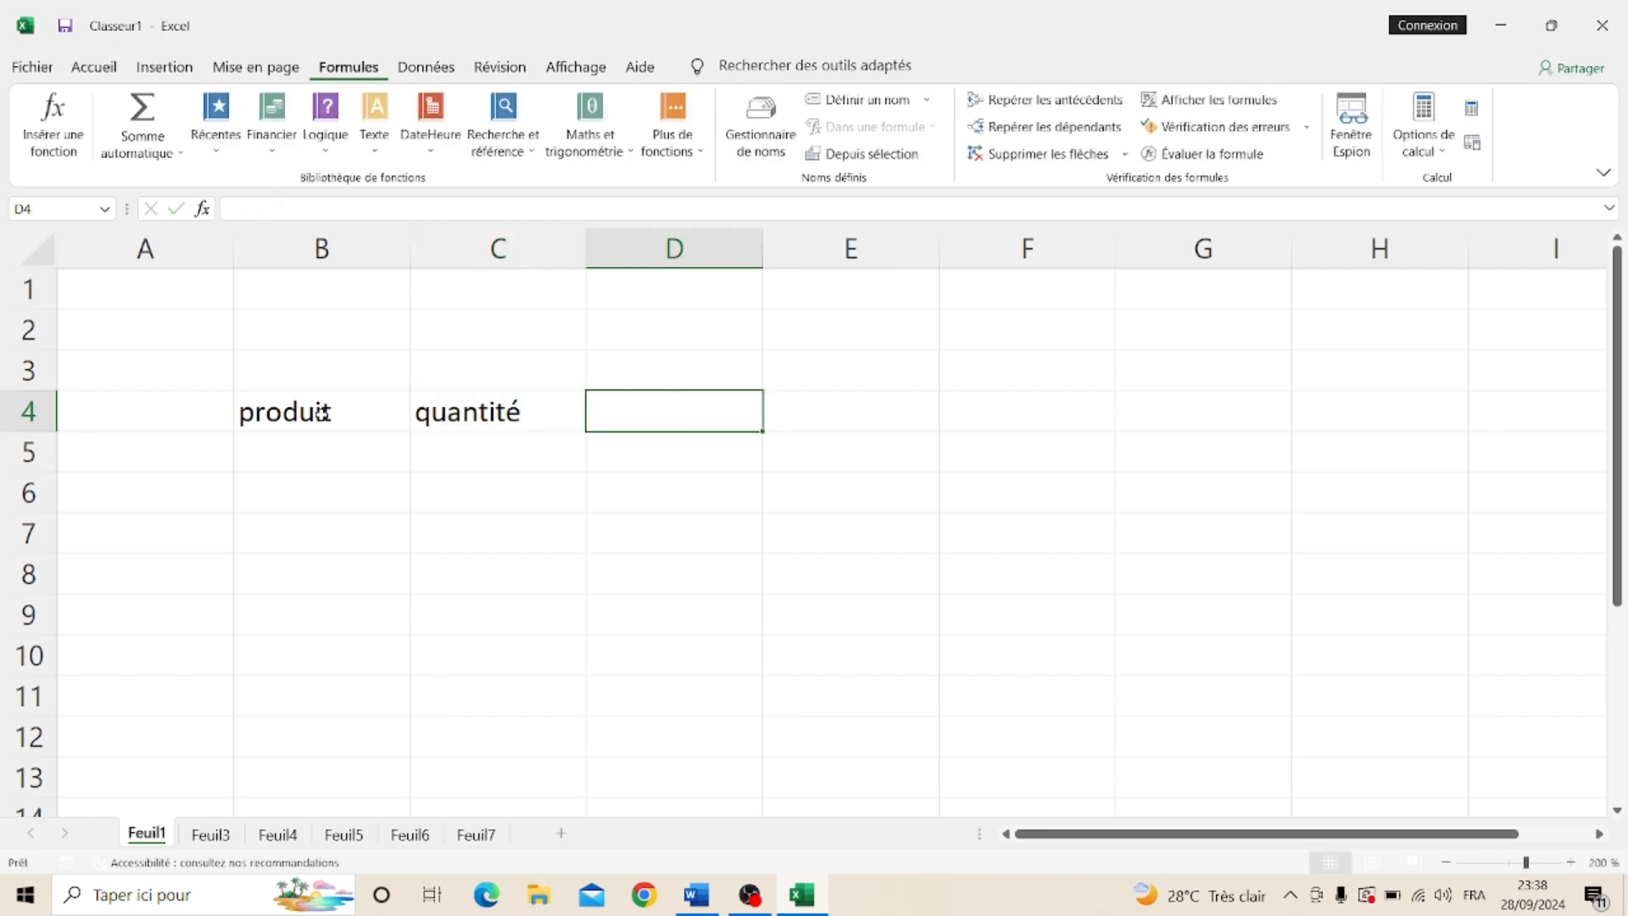
pyautogui.write('prix')
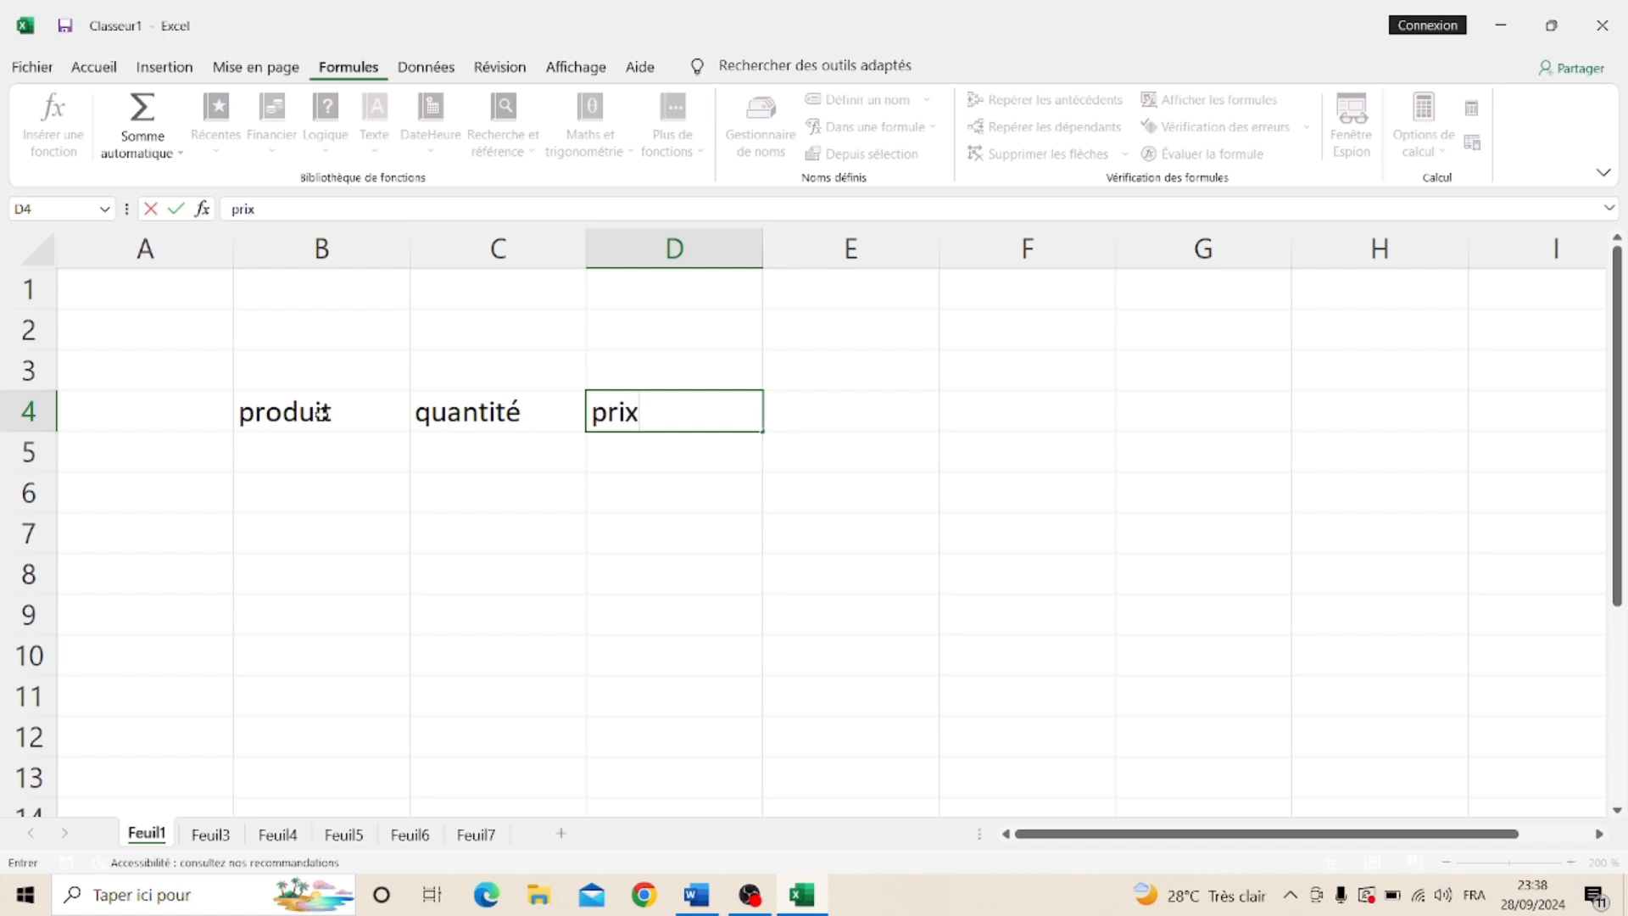
pyautogui.press('Tab')
pyautogui.write('m')
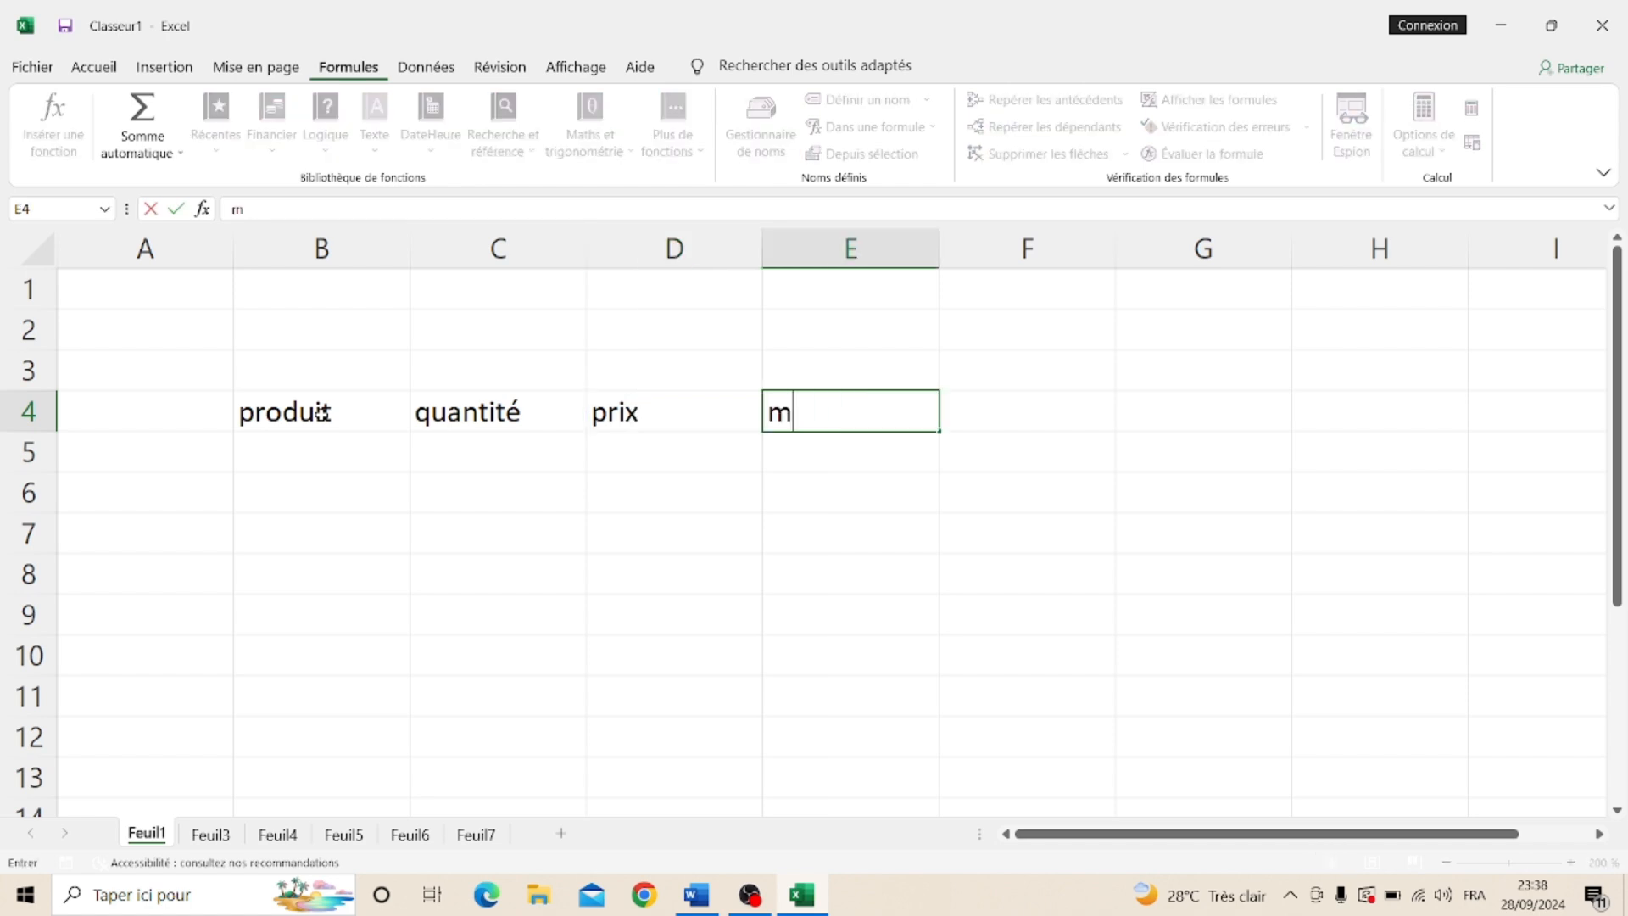
pyautogui.write('ontant')
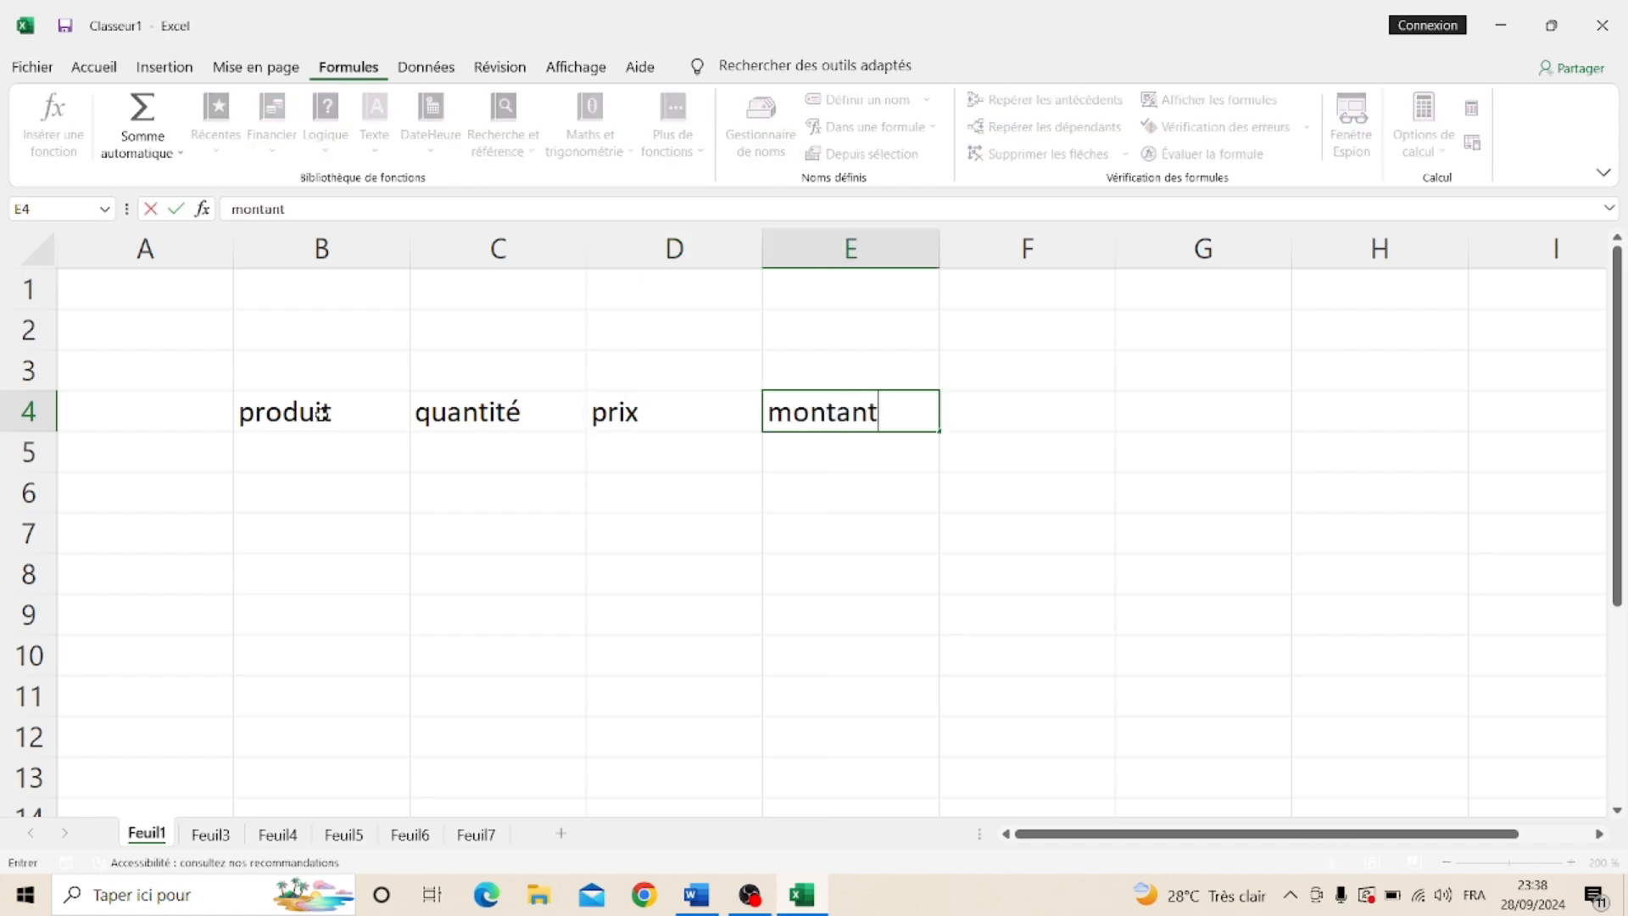
pyautogui.click(381, 489)
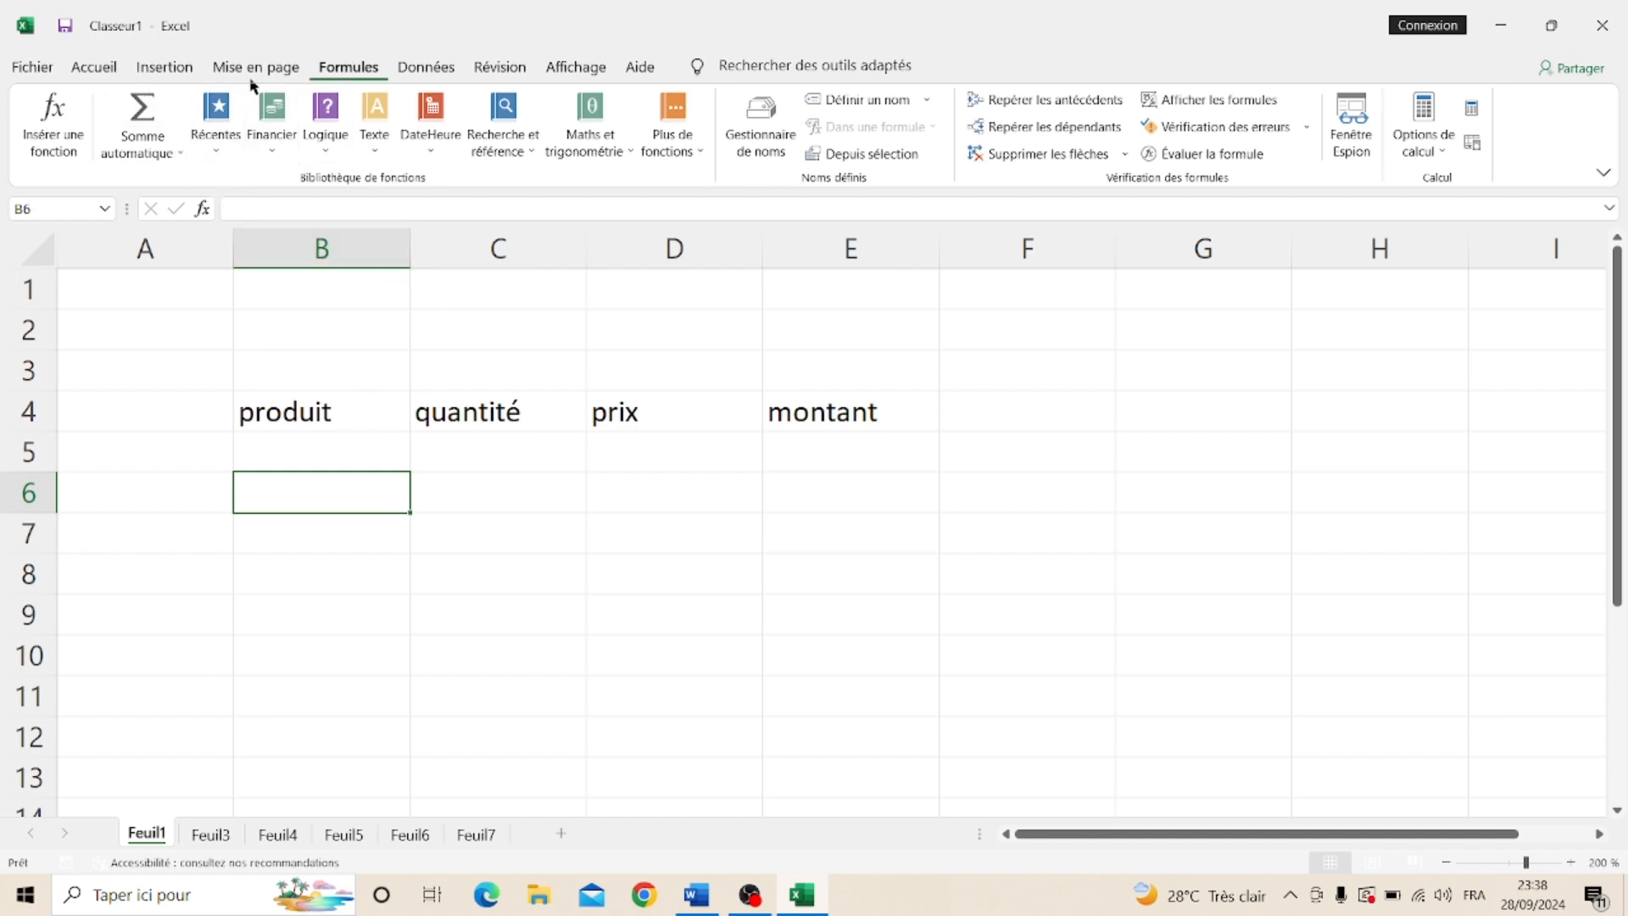
pyautogui.click(96, 69)
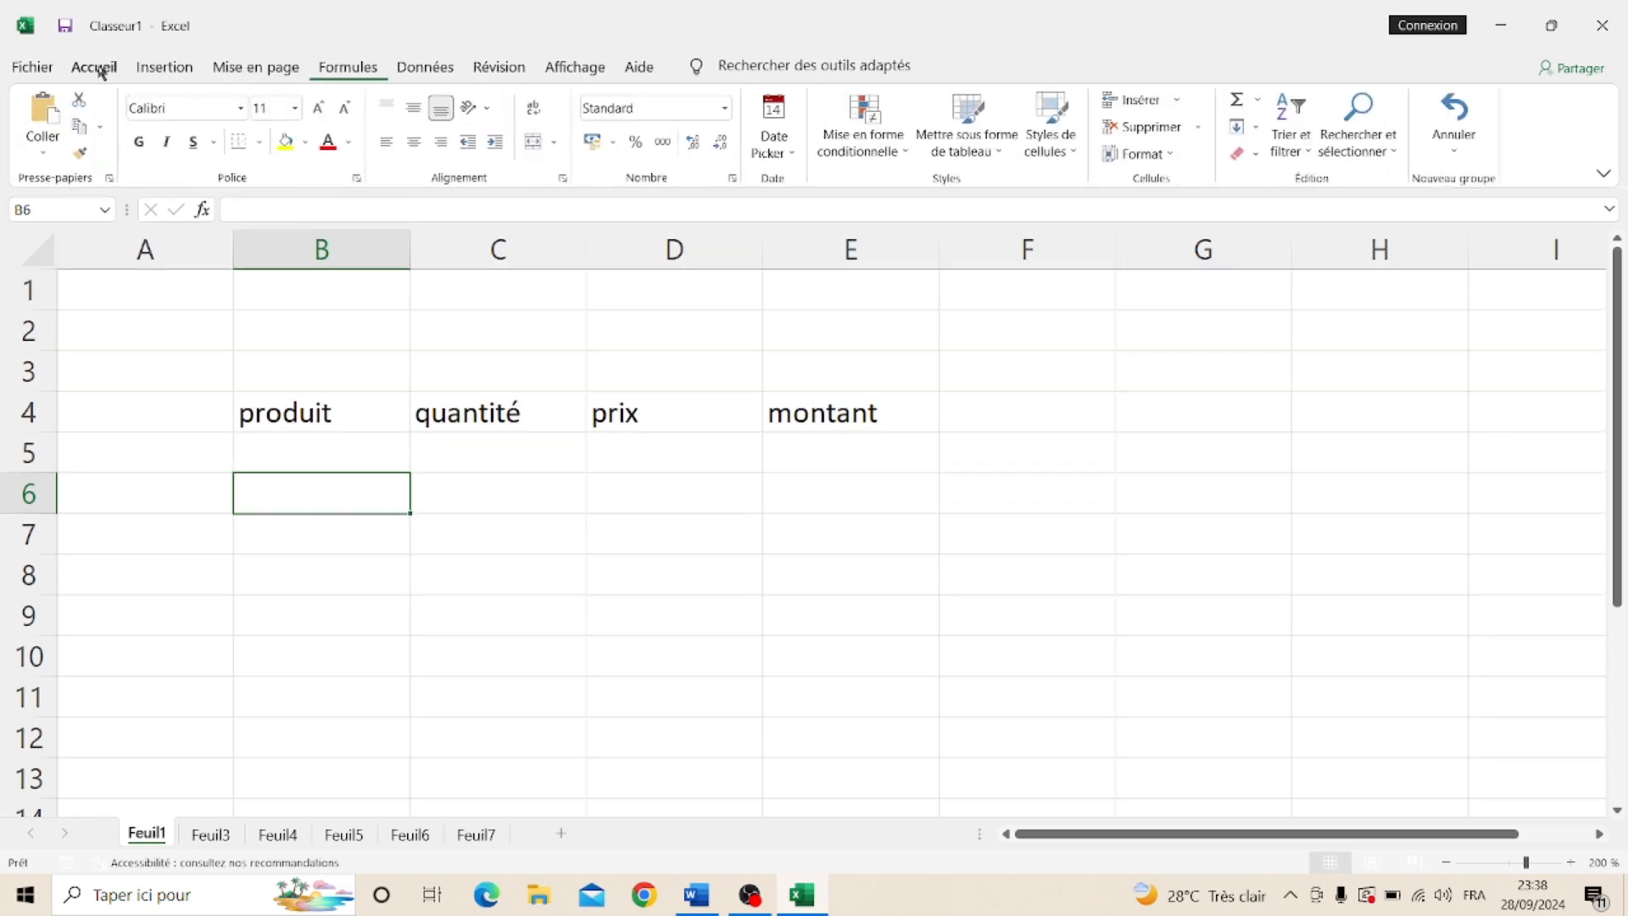
pyautogui.click(161, 68)
pyautogui.click(228, 71)
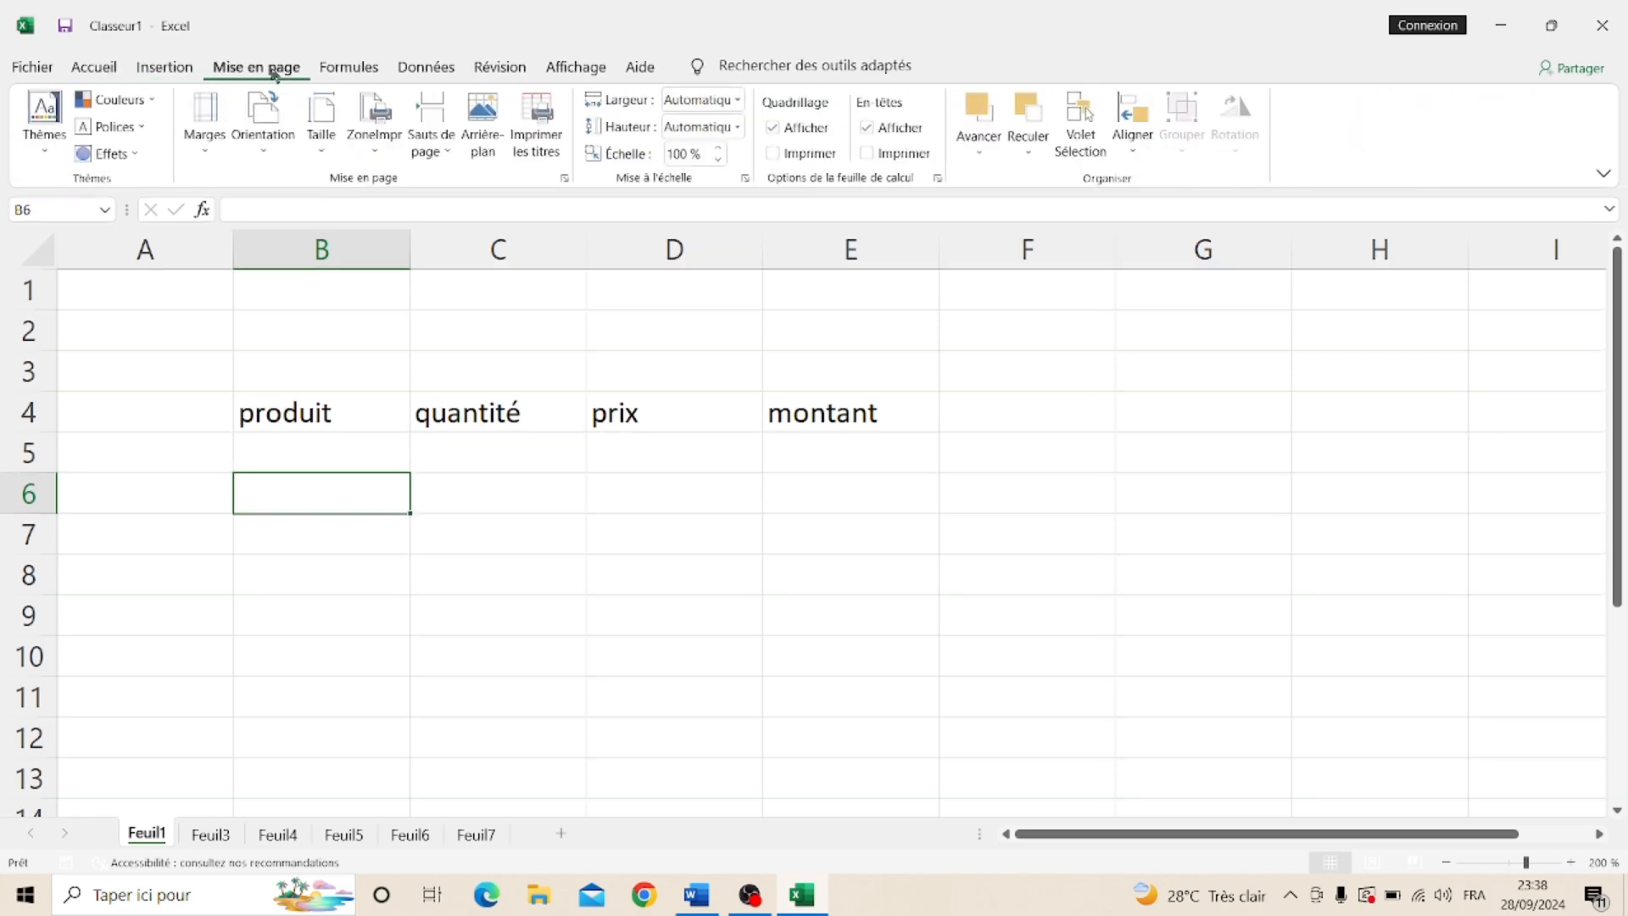
pyautogui.click(347, 67)
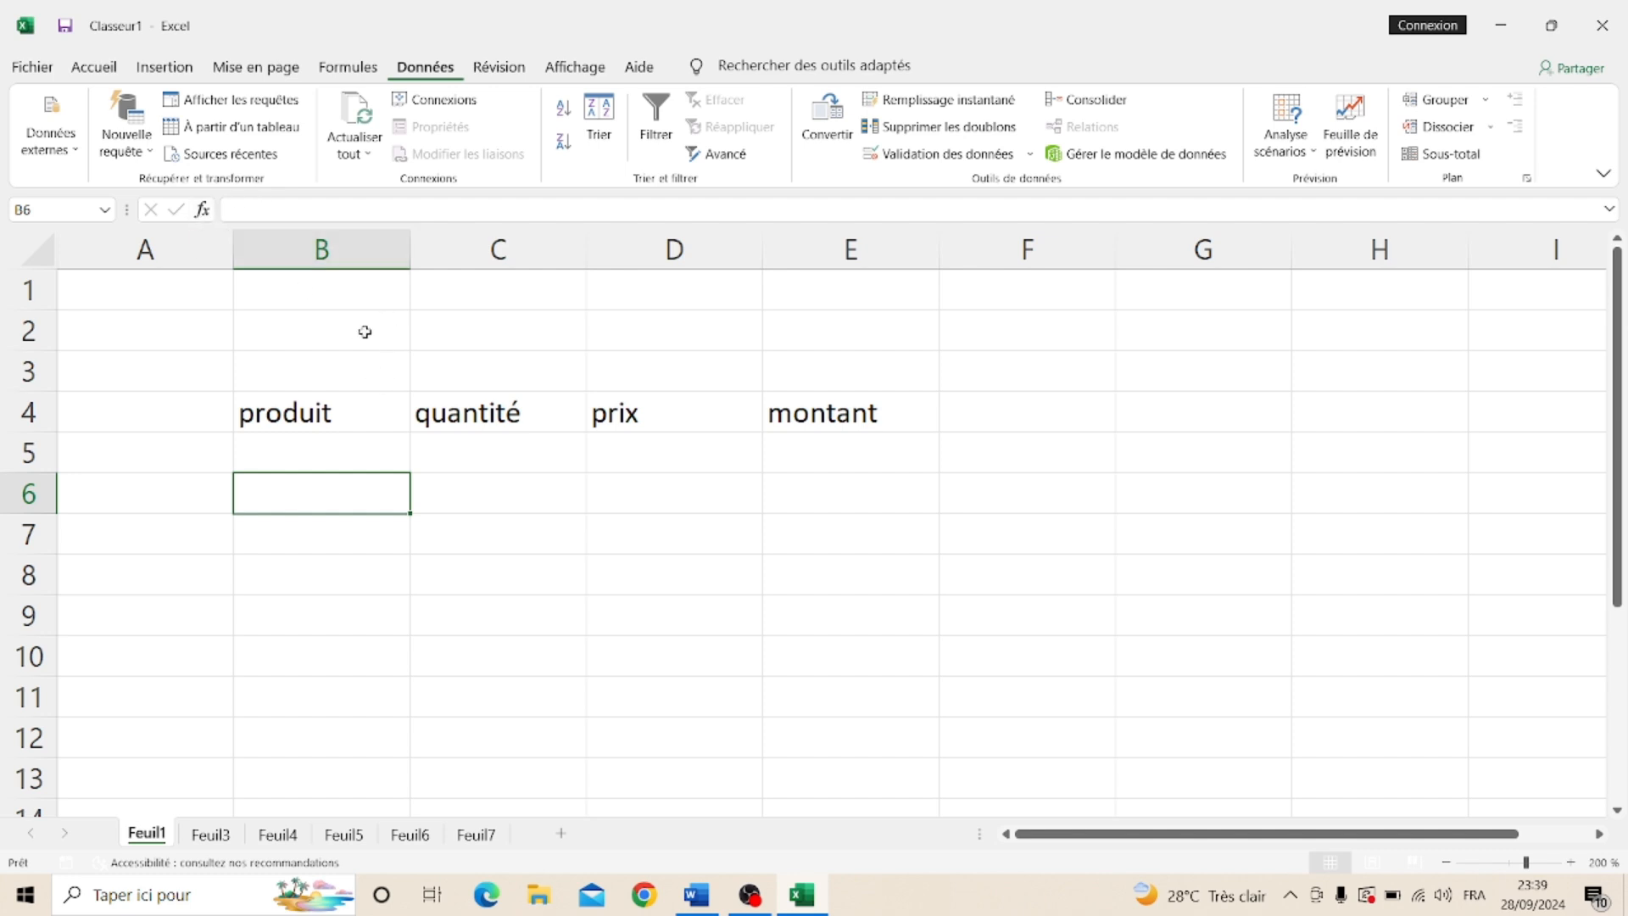
pyautogui.click(341, 419)
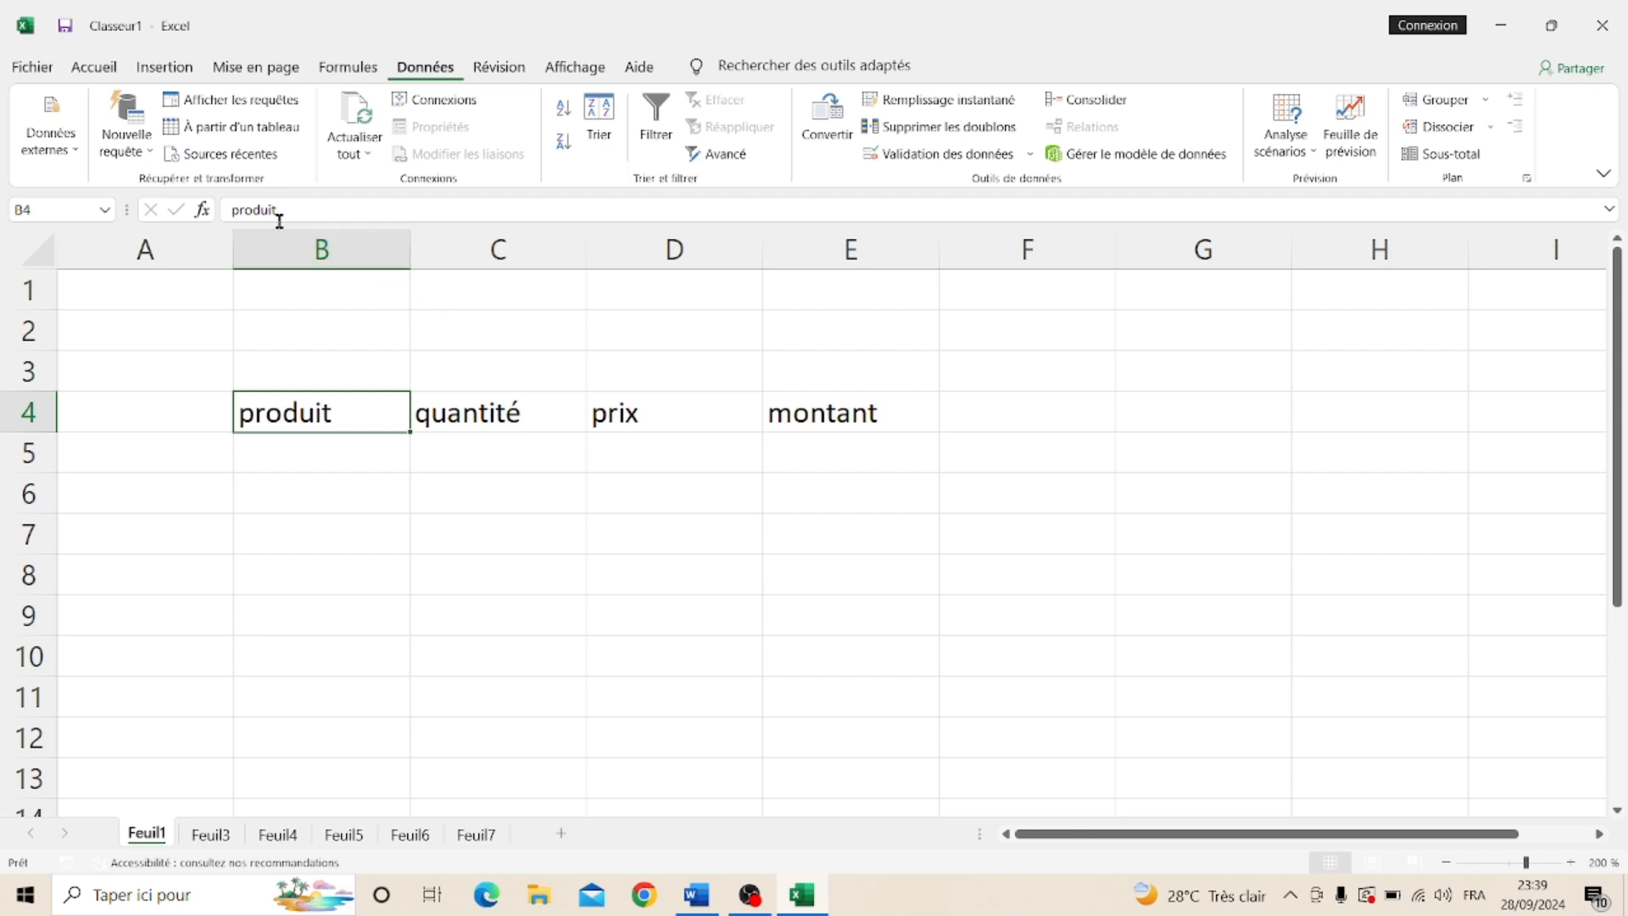
pyautogui.click(498, 411)
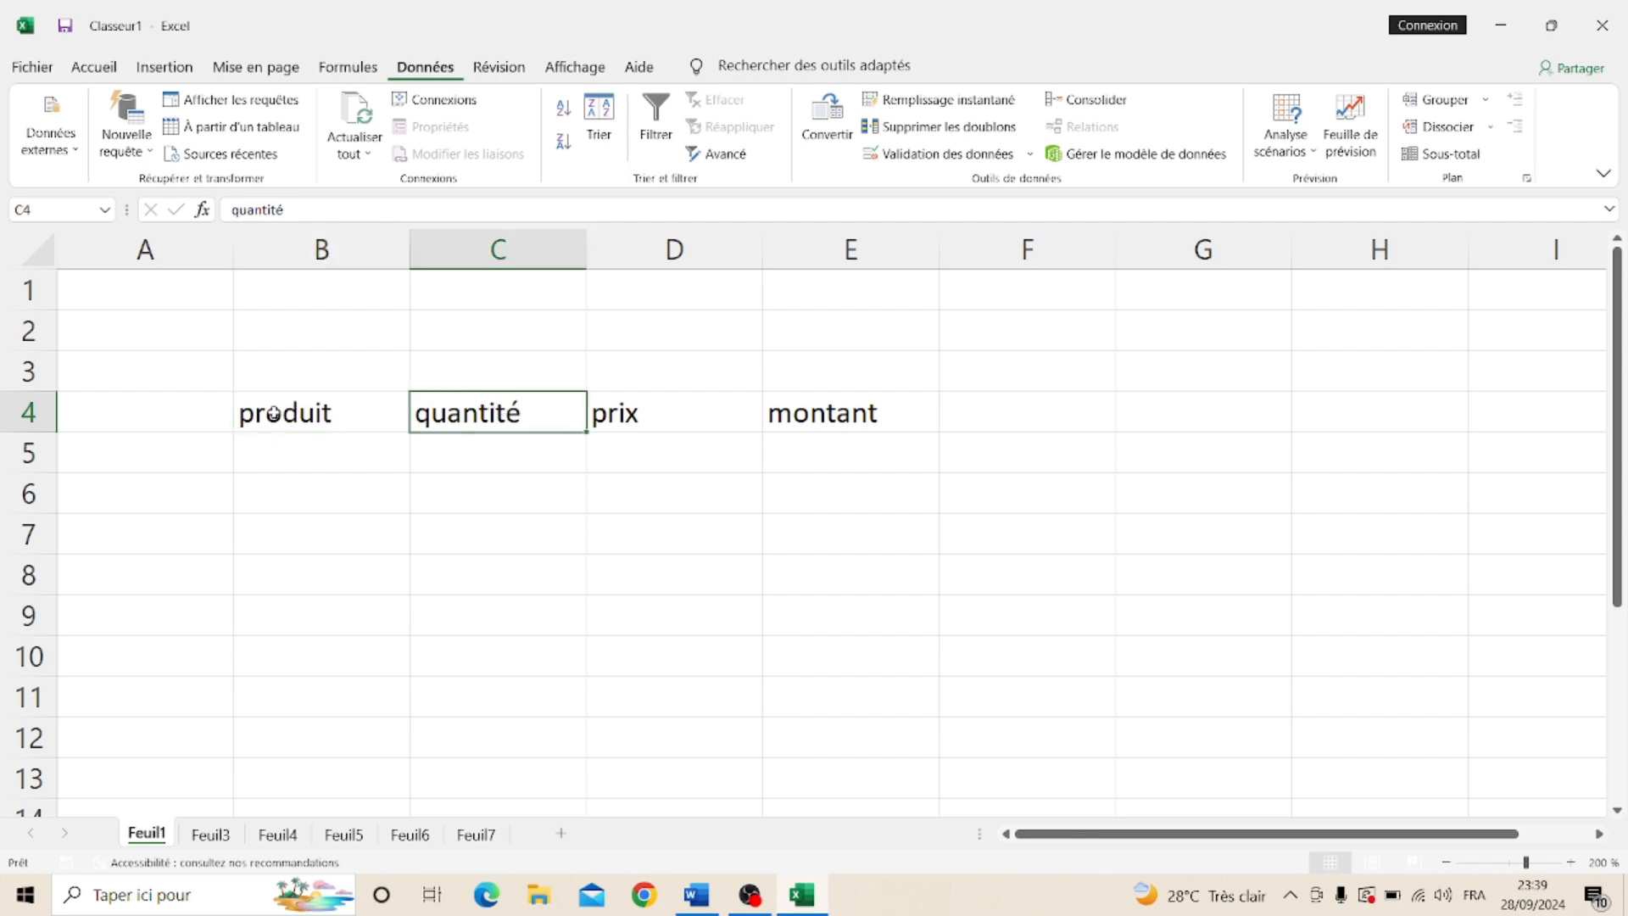
# Step: Apply all borders to the table range B4:E8
pyautogui.moveTo(273, 414); pyautogui.dragTo(810, 572)
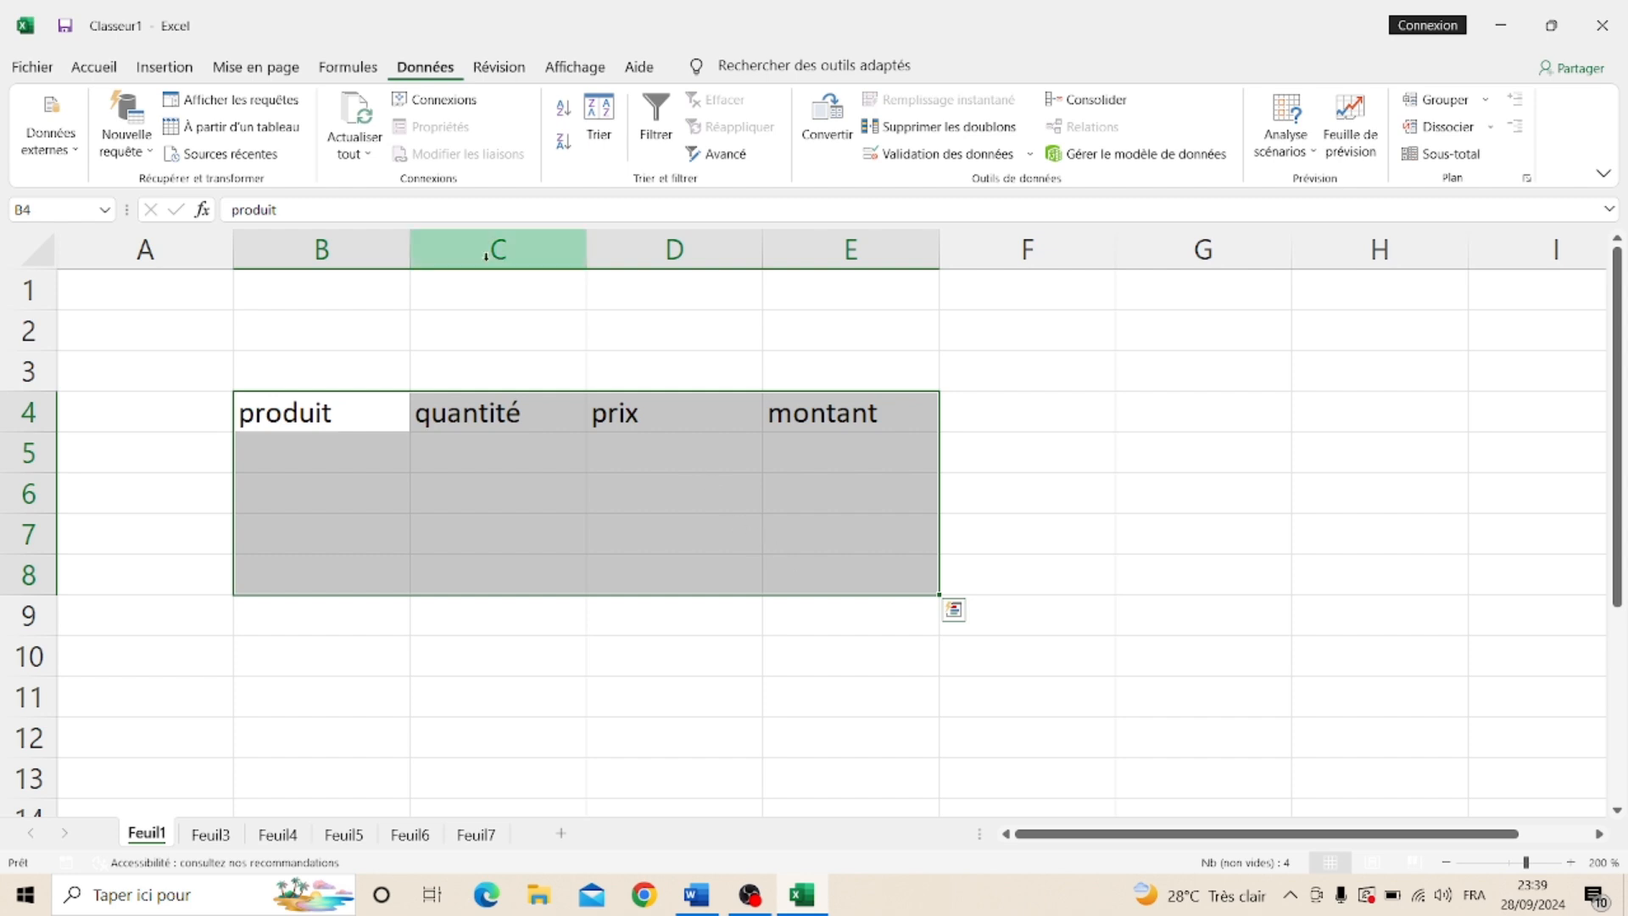
pyautogui.click(106, 74)
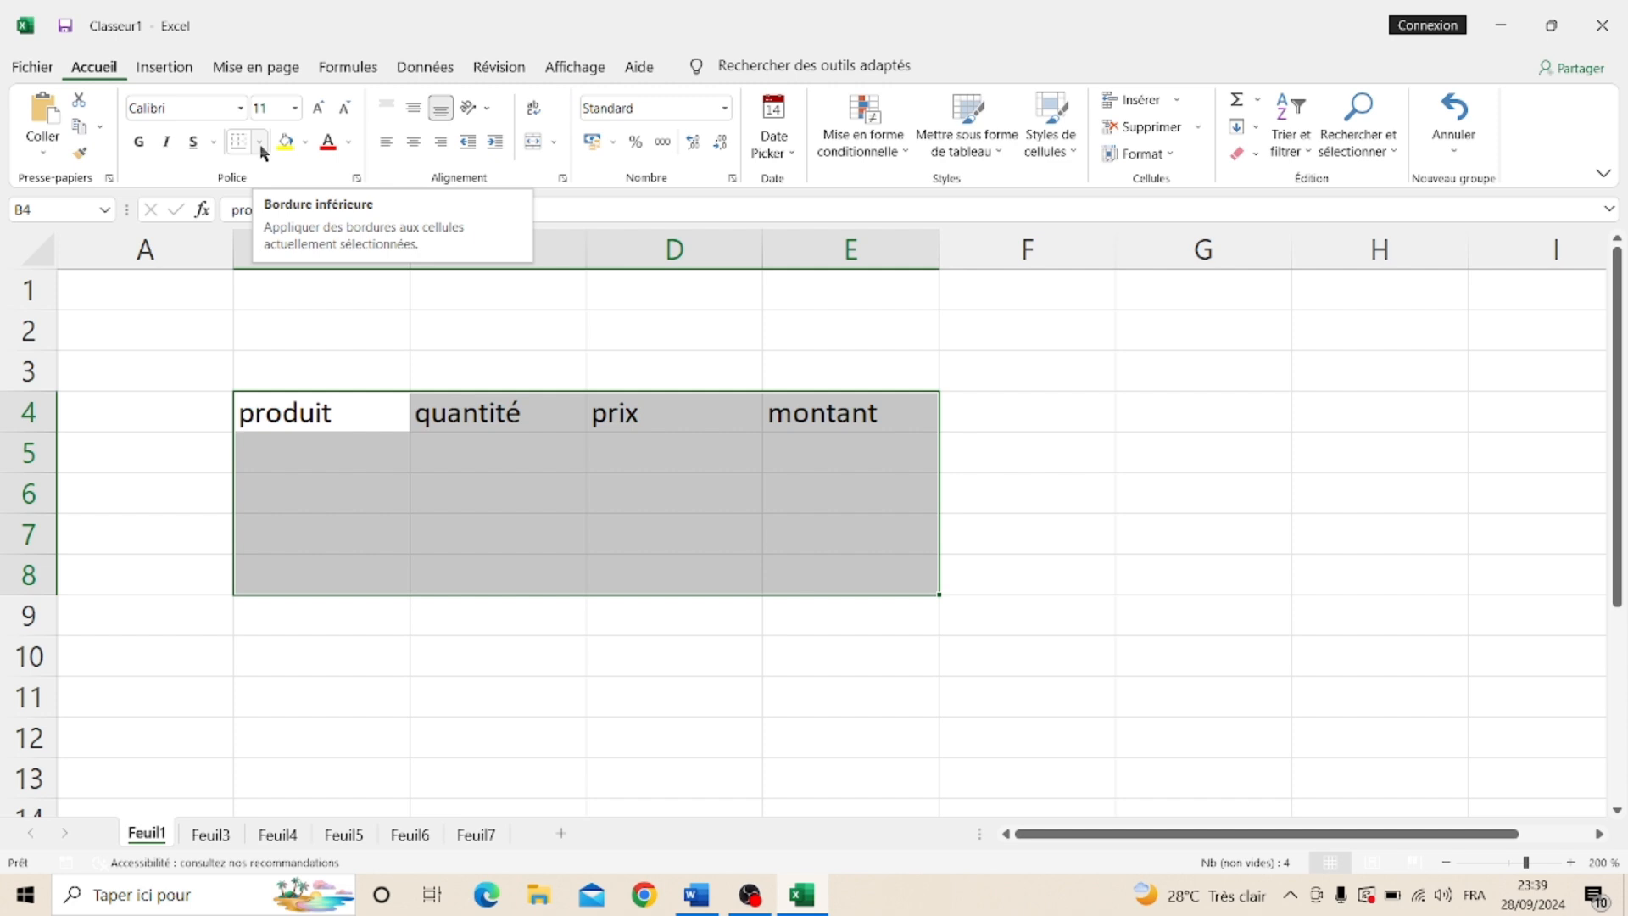
pyautogui.click(260, 143)
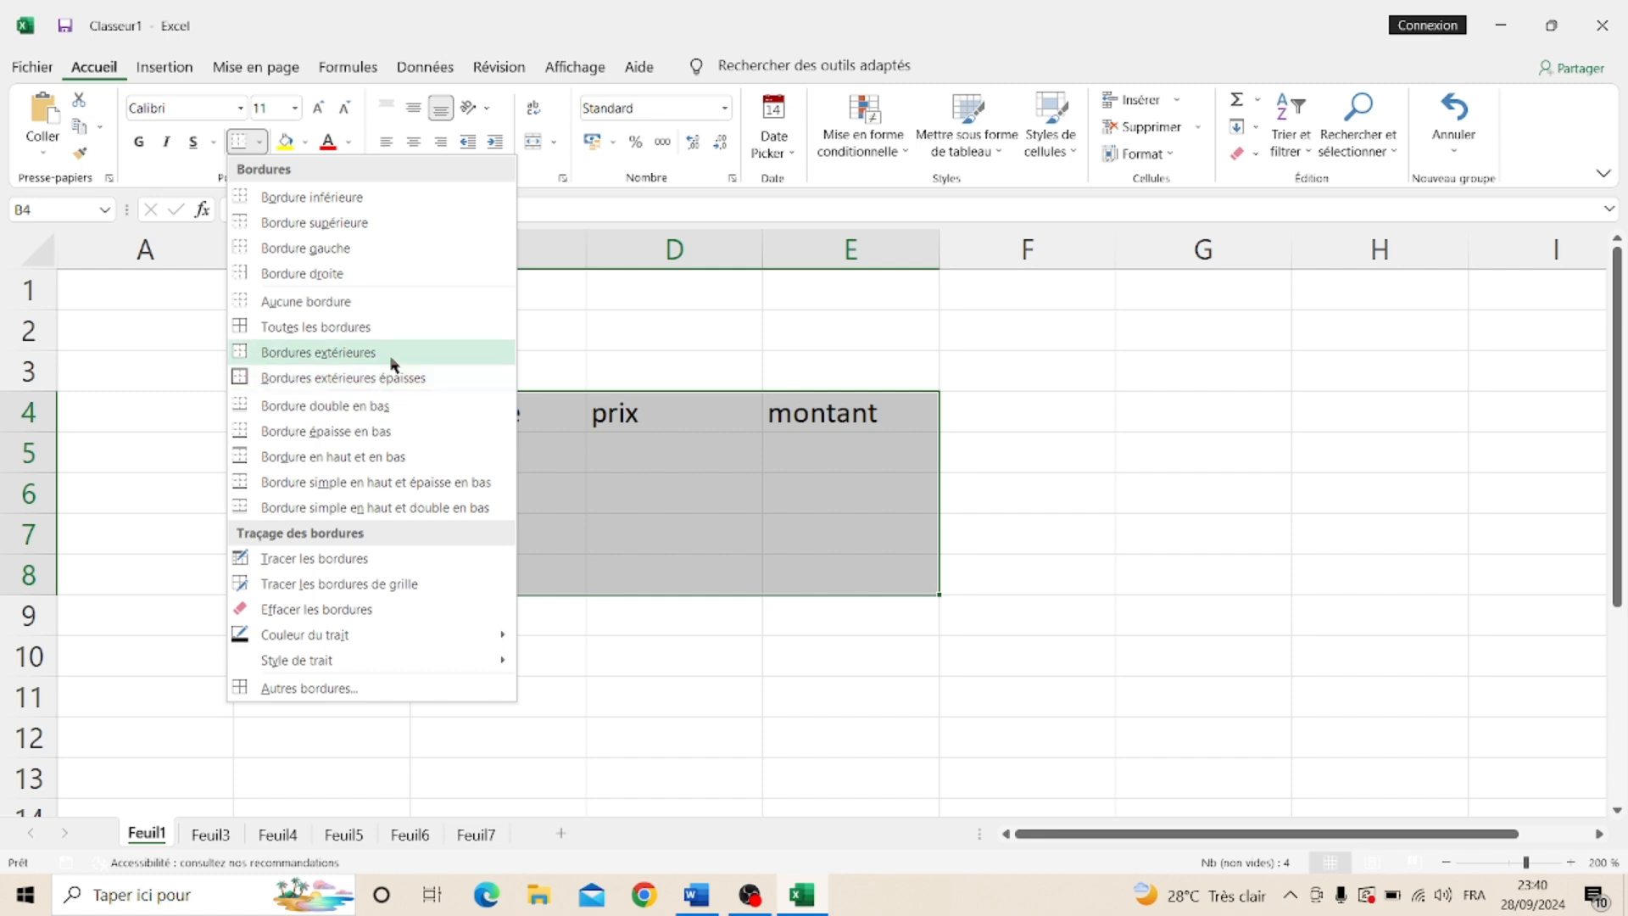
pyautogui.click(356, 329)
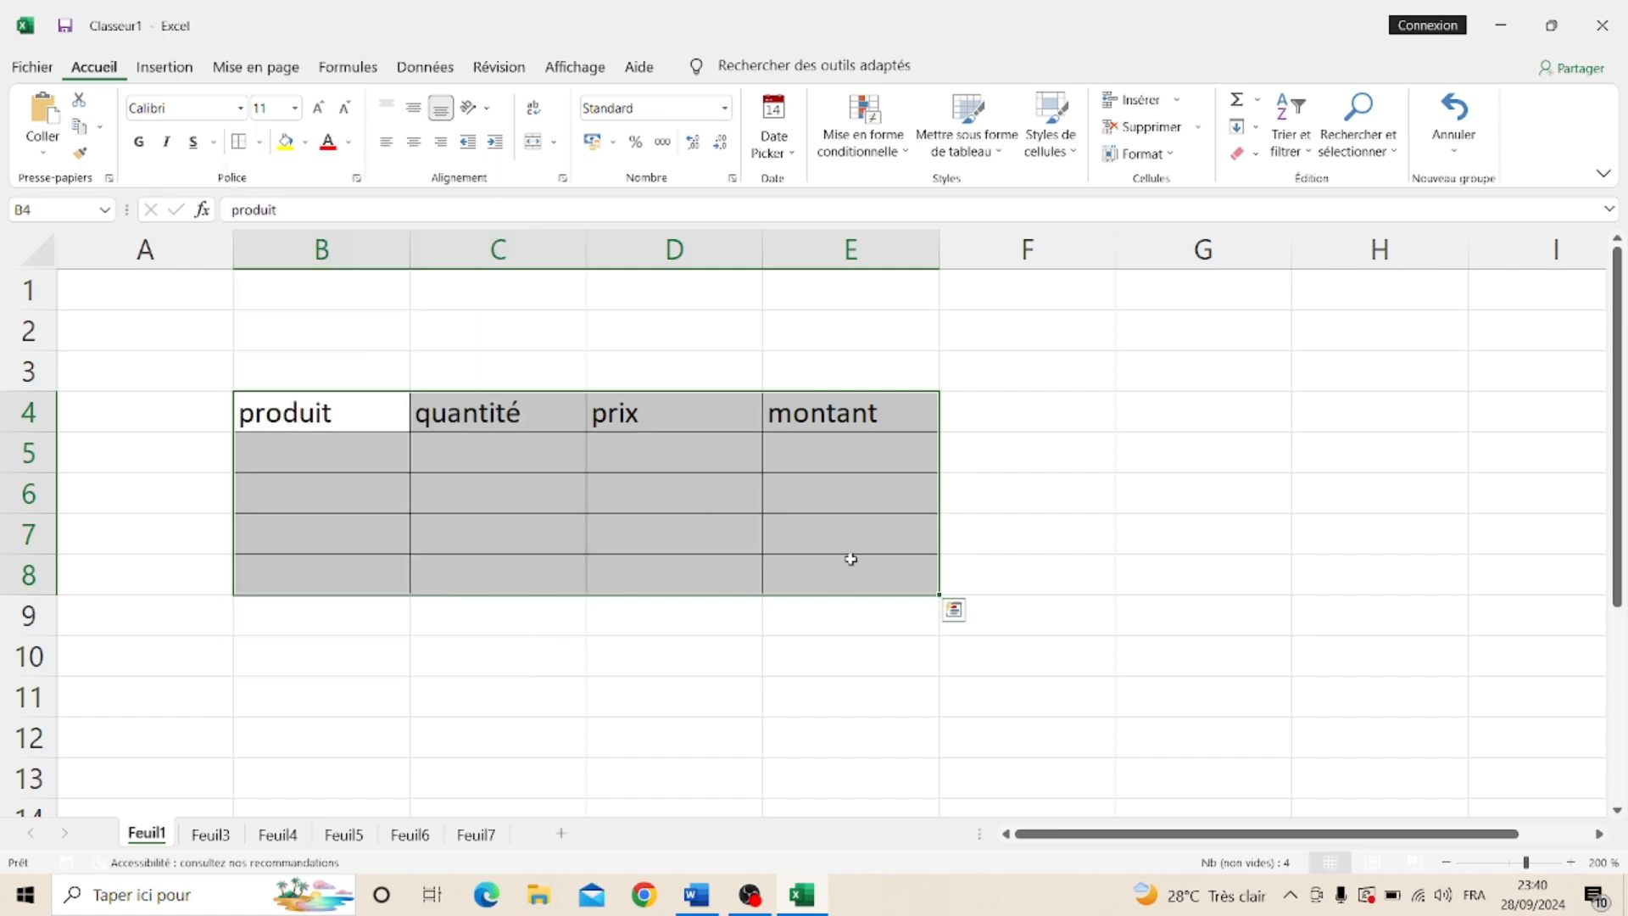
pyautogui.click(1156, 595)
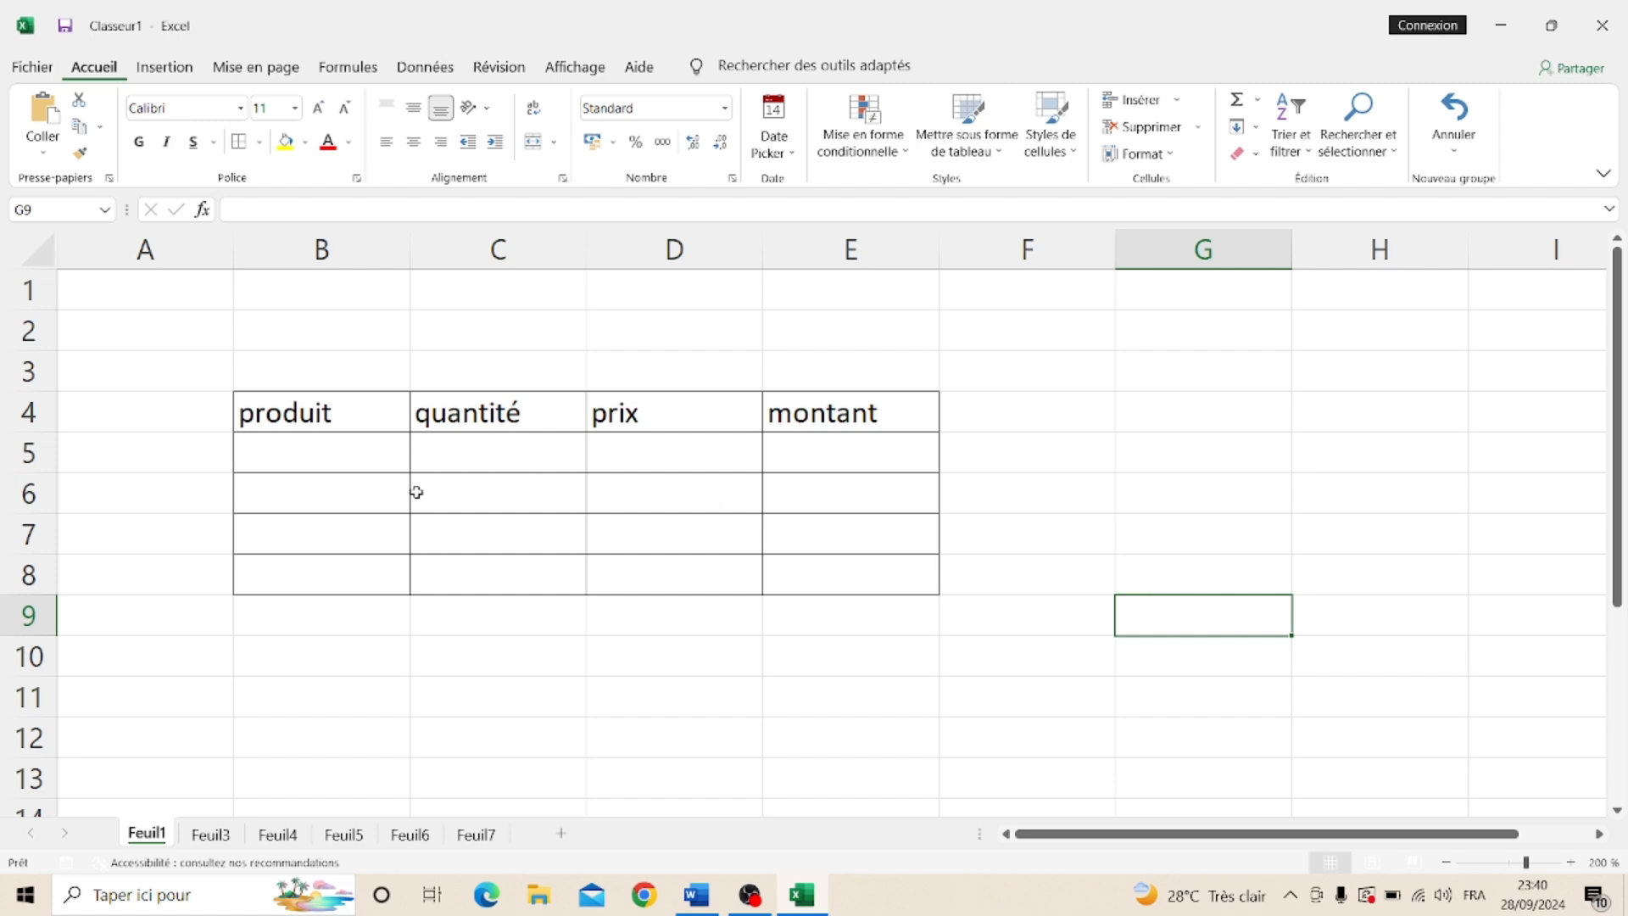
# Step: Erase the horizontal border between rows 7 and 8 across columns B to E of the product table
pyautogui.click(258, 141)
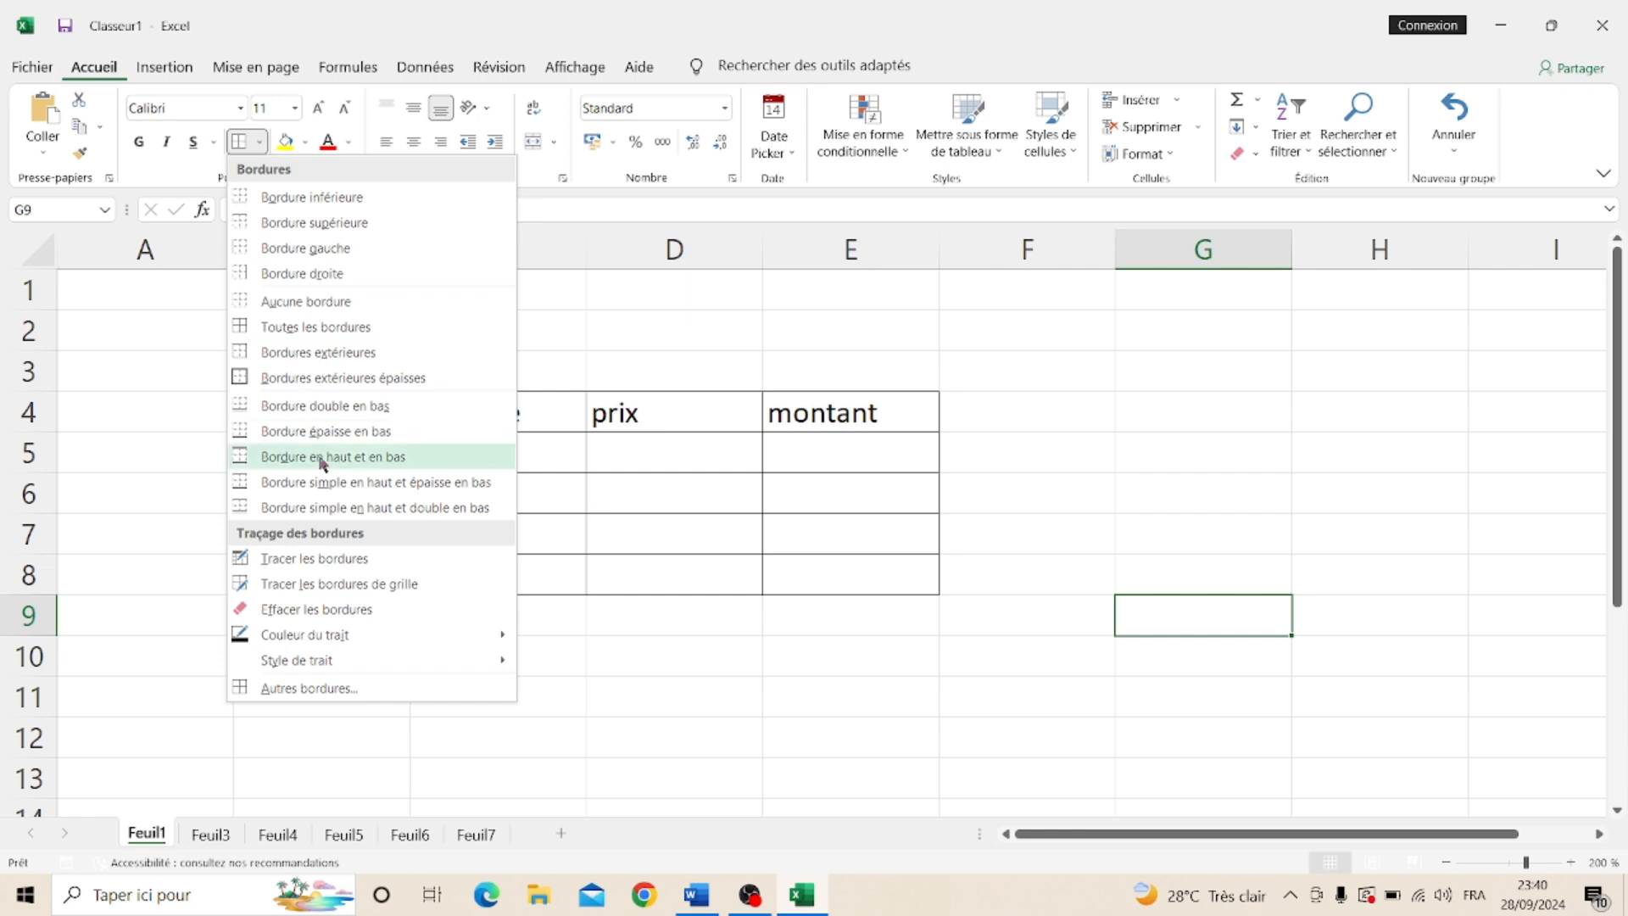
pyautogui.click(313, 609)
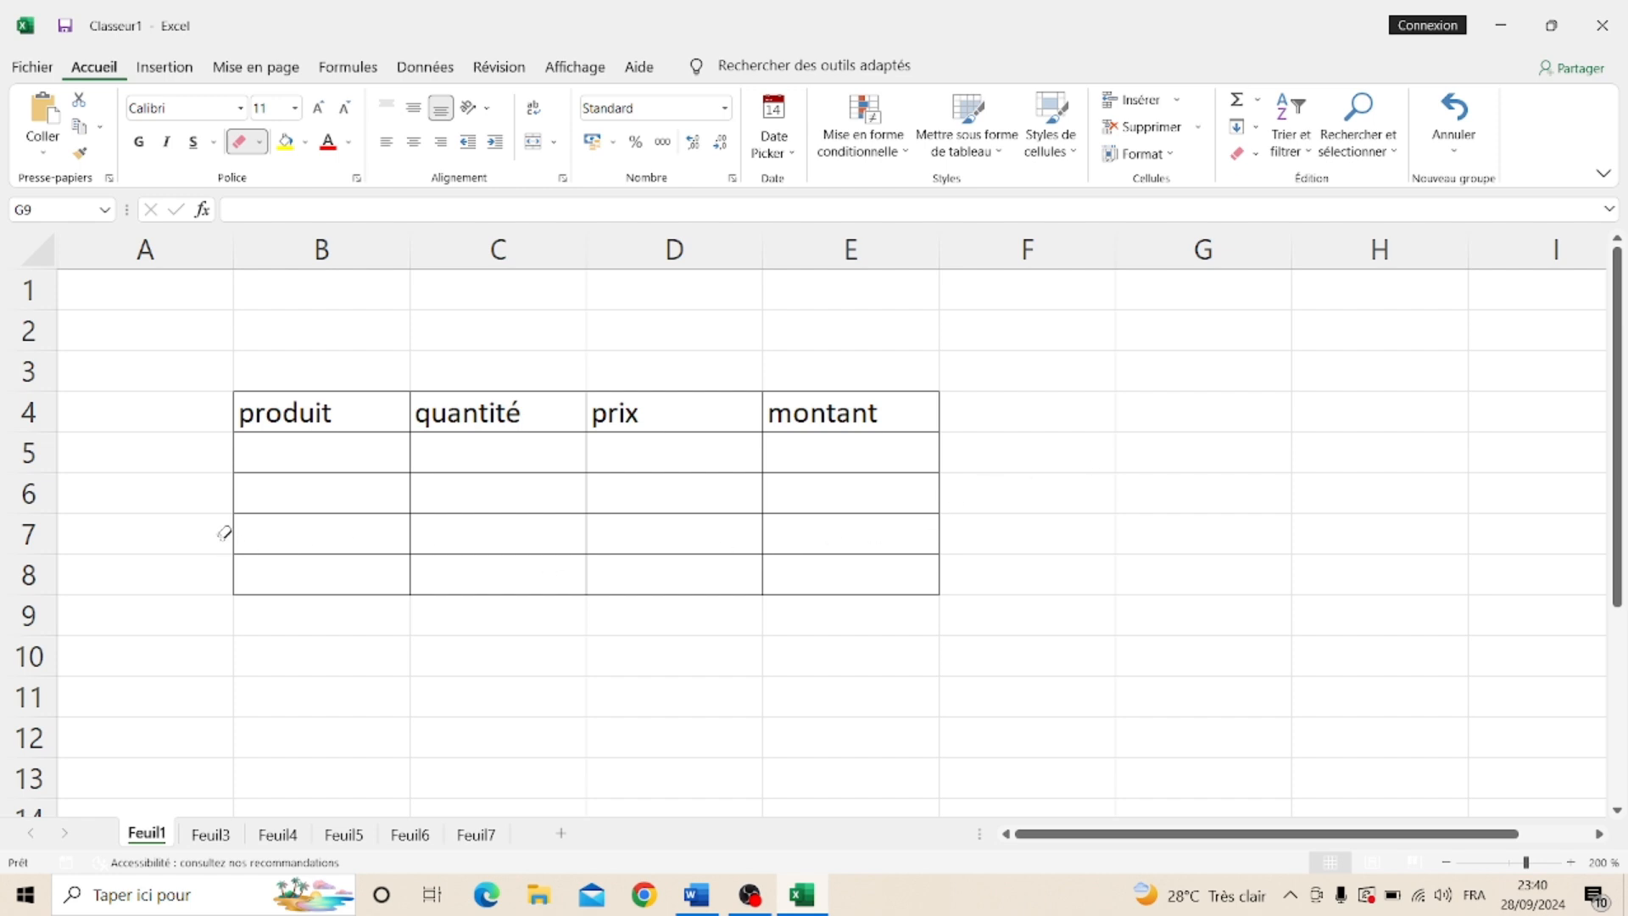
pyautogui.moveTo(234, 533)
pyautogui.mouseDown()
pyautogui.moveTo(537, 563)
pyautogui.moveTo(795, 537)
pyautogui.moveTo(861, 506)
pyautogui.moveTo(854, 483)
pyautogui.moveTo(441, 529)
pyautogui.moveTo(618, 334)
pyautogui.moveTo(633, 440)
pyautogui.moveTo(944, 457)
pyautogui.moveTo(1014, 352)
pyautogui.moveTo(890, 626)
pyautogui.moveTo(1046, 534)
pyautogui.mouseUp()
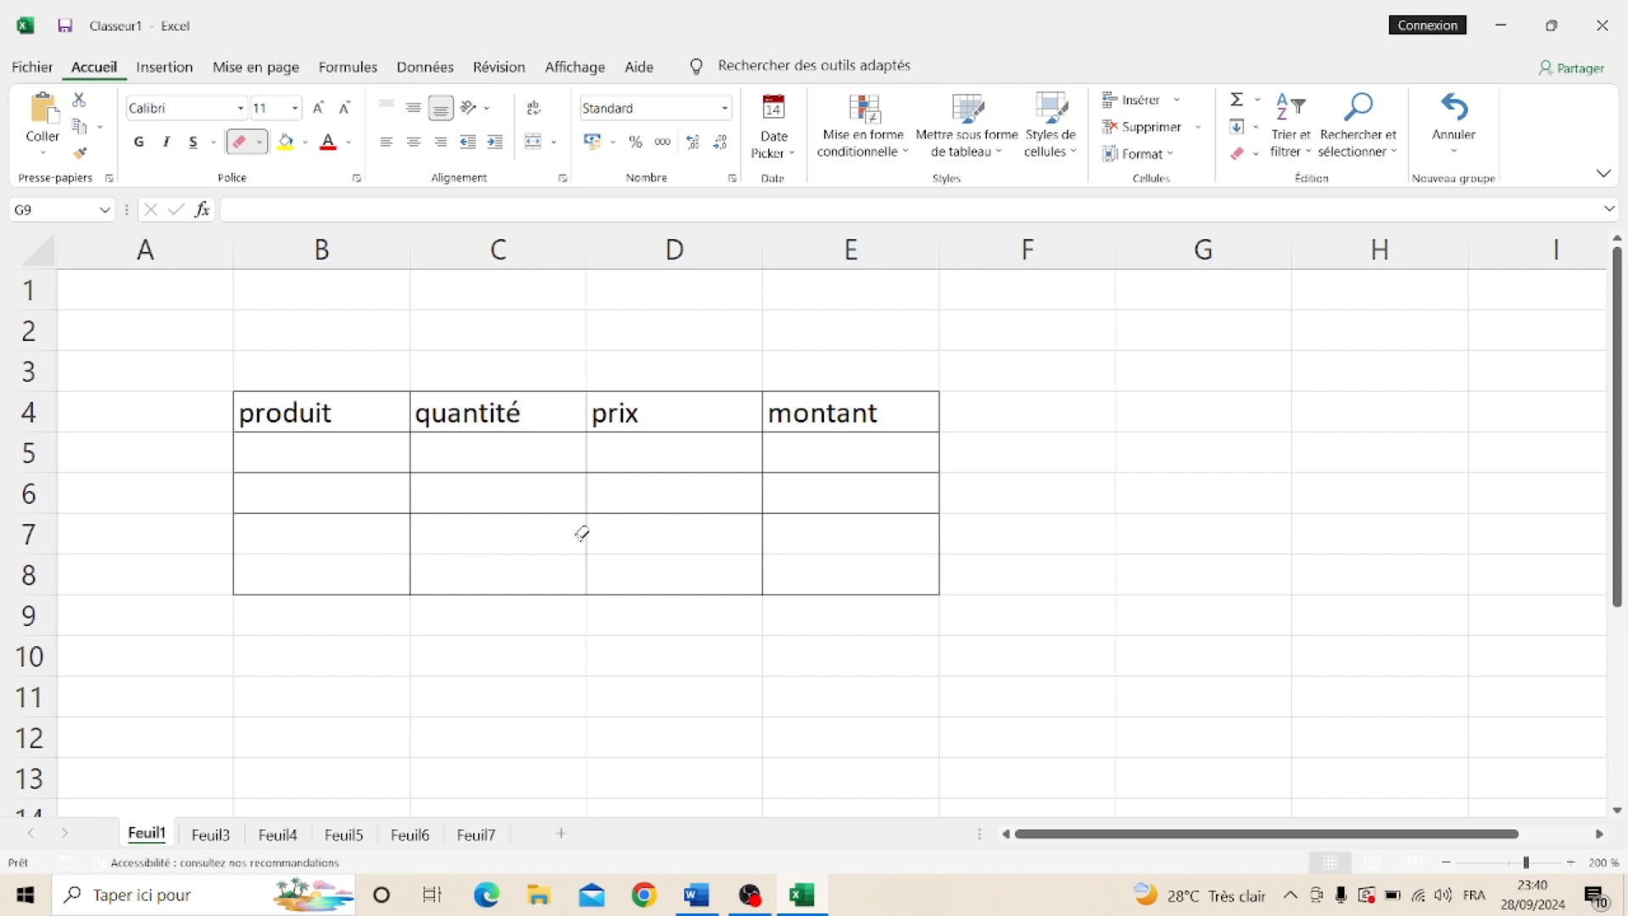
pyautogui.press('Escape')
pyautogui.click(1101, 502)
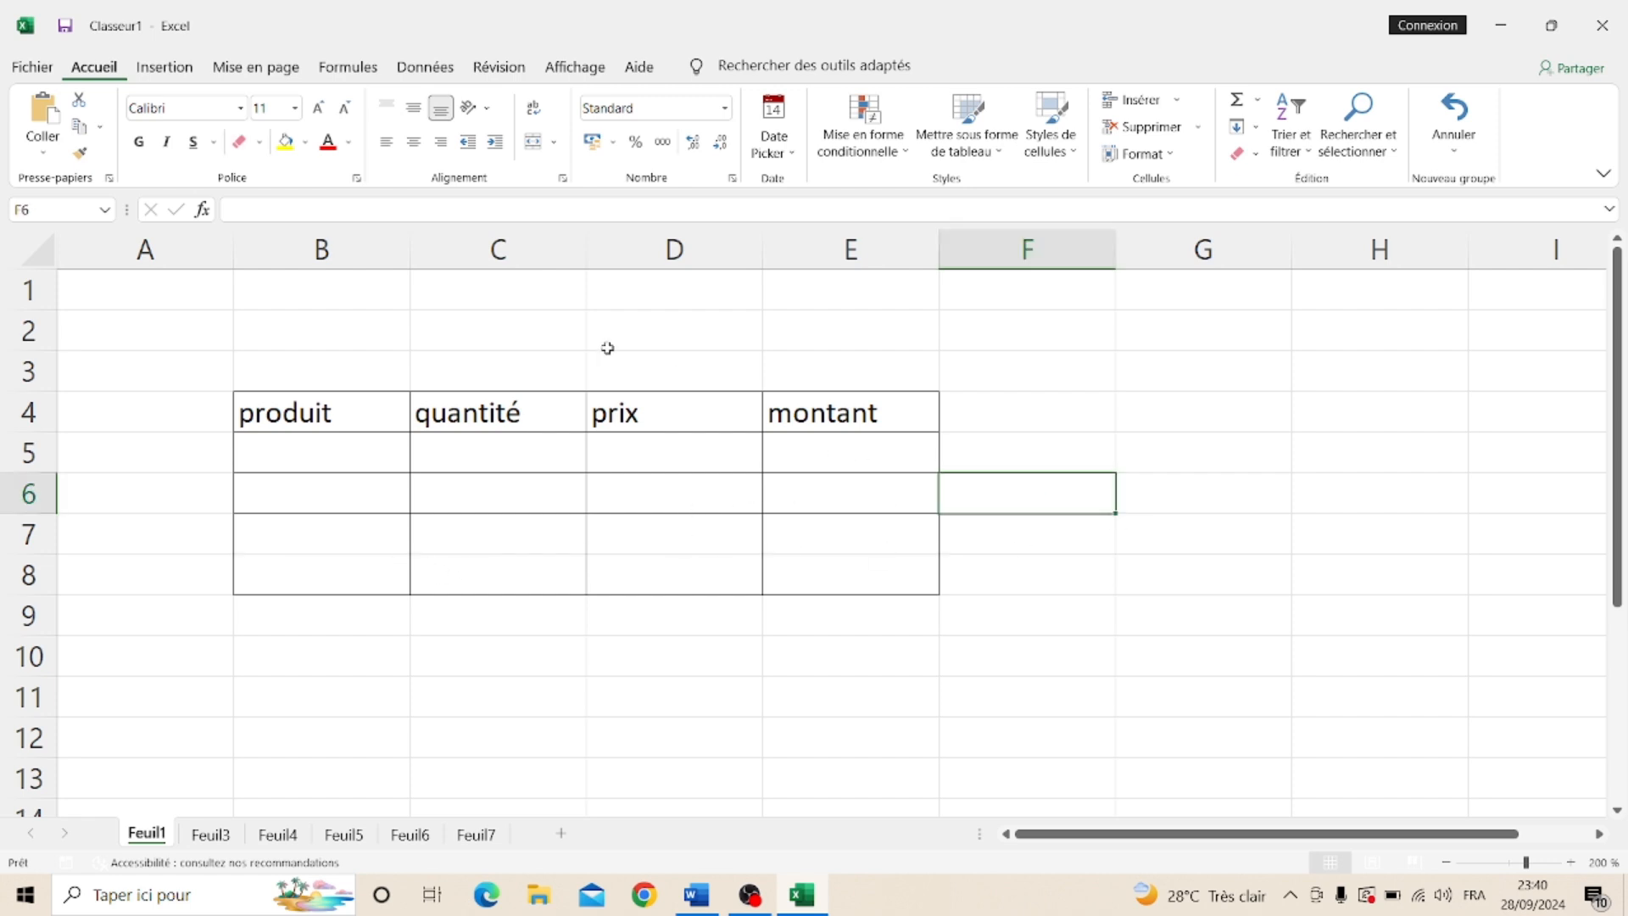
# Step: Insert a formatted table at the empty cell F6 beside the product table, finishing on cell G6
pyautogui.click(167, 68)
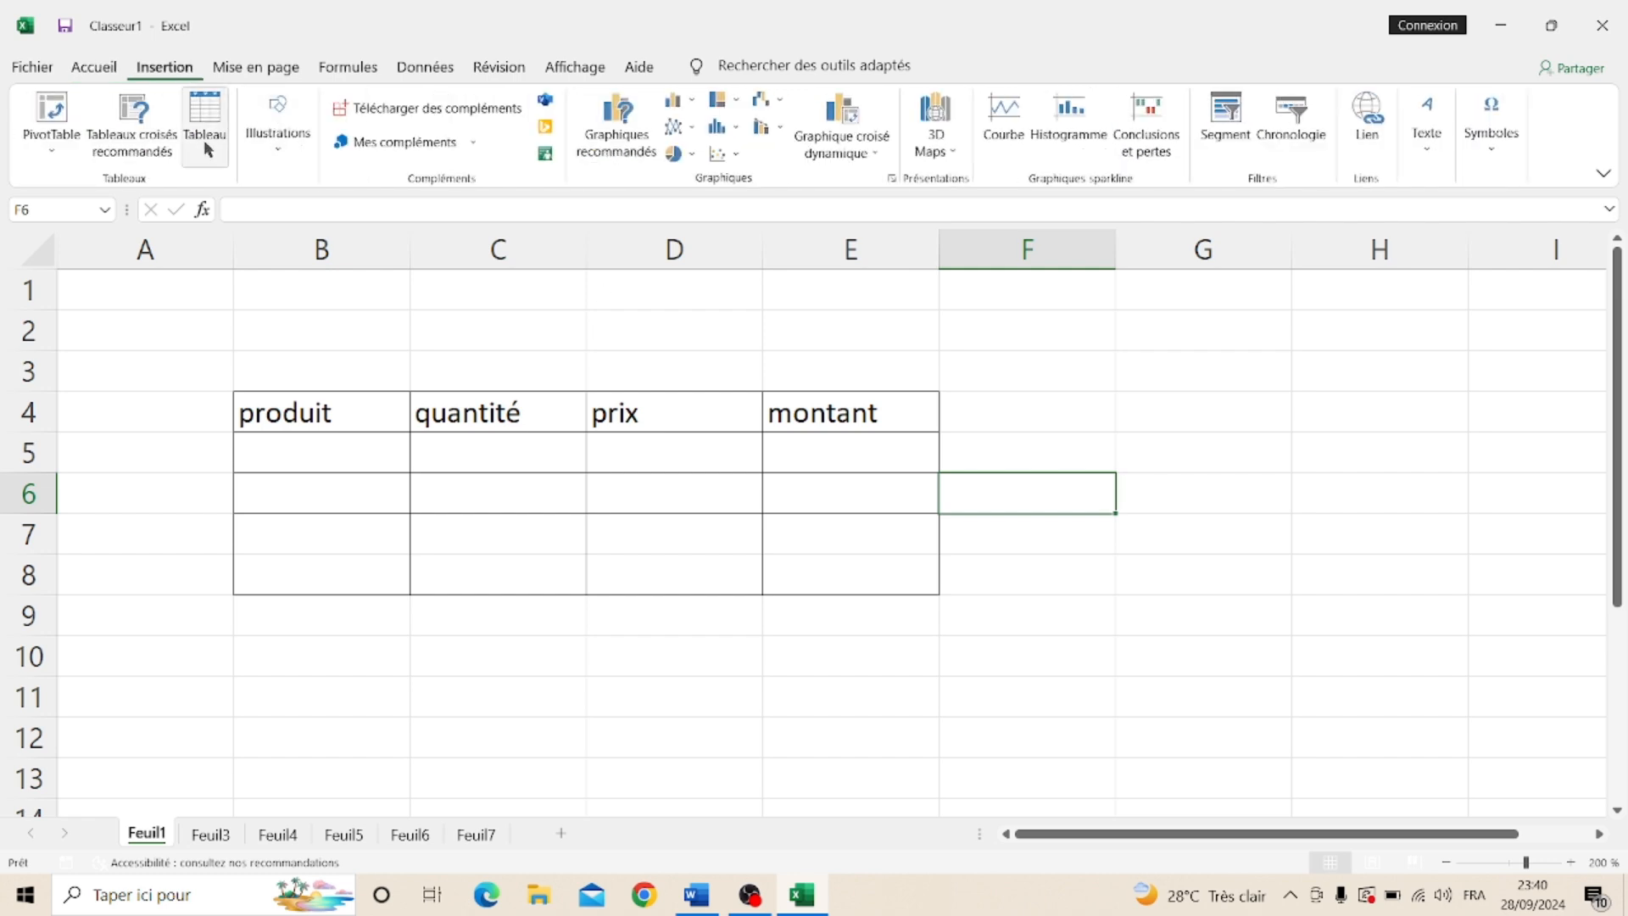
pyautogui.click(205, 119)
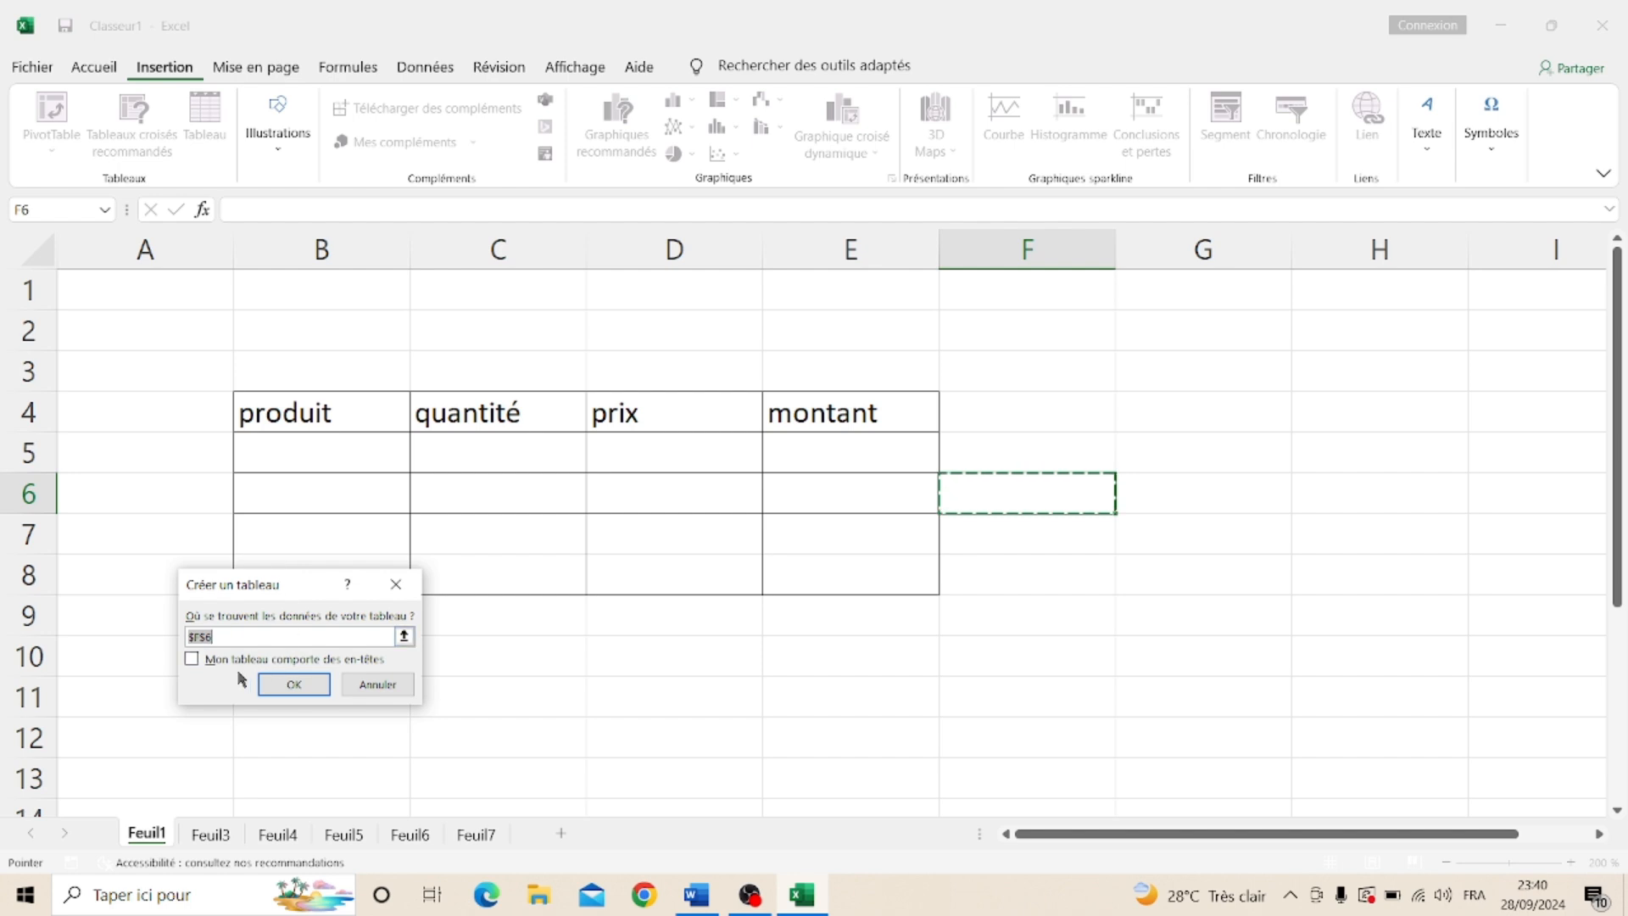
pyautogui.click(195, 663)
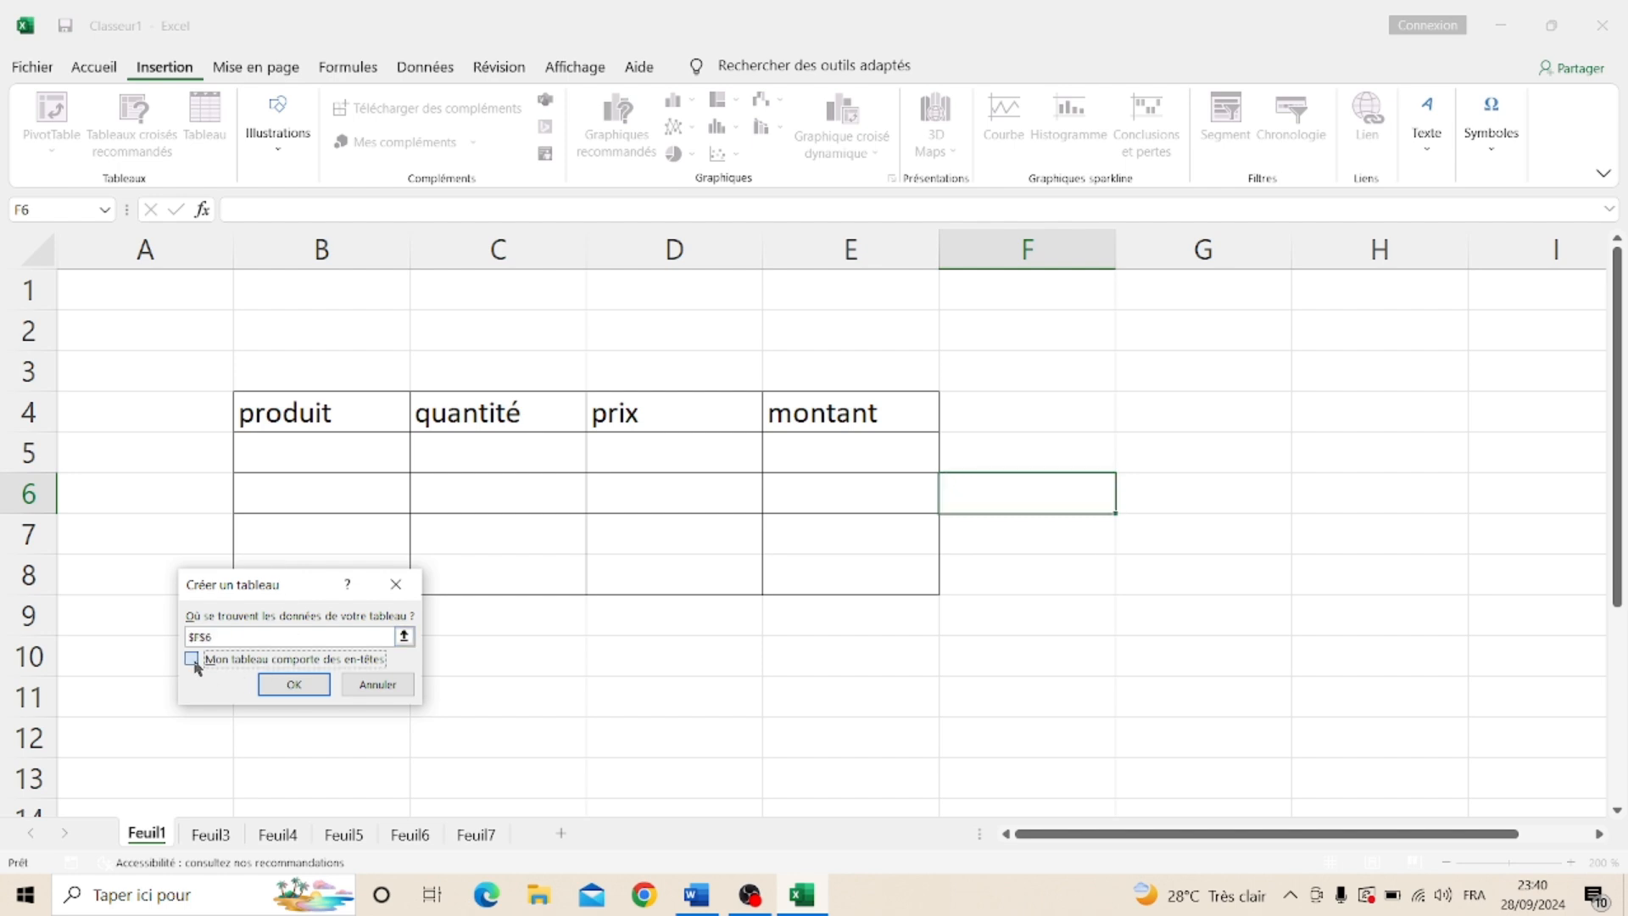
pyautogui.click(295, 690)
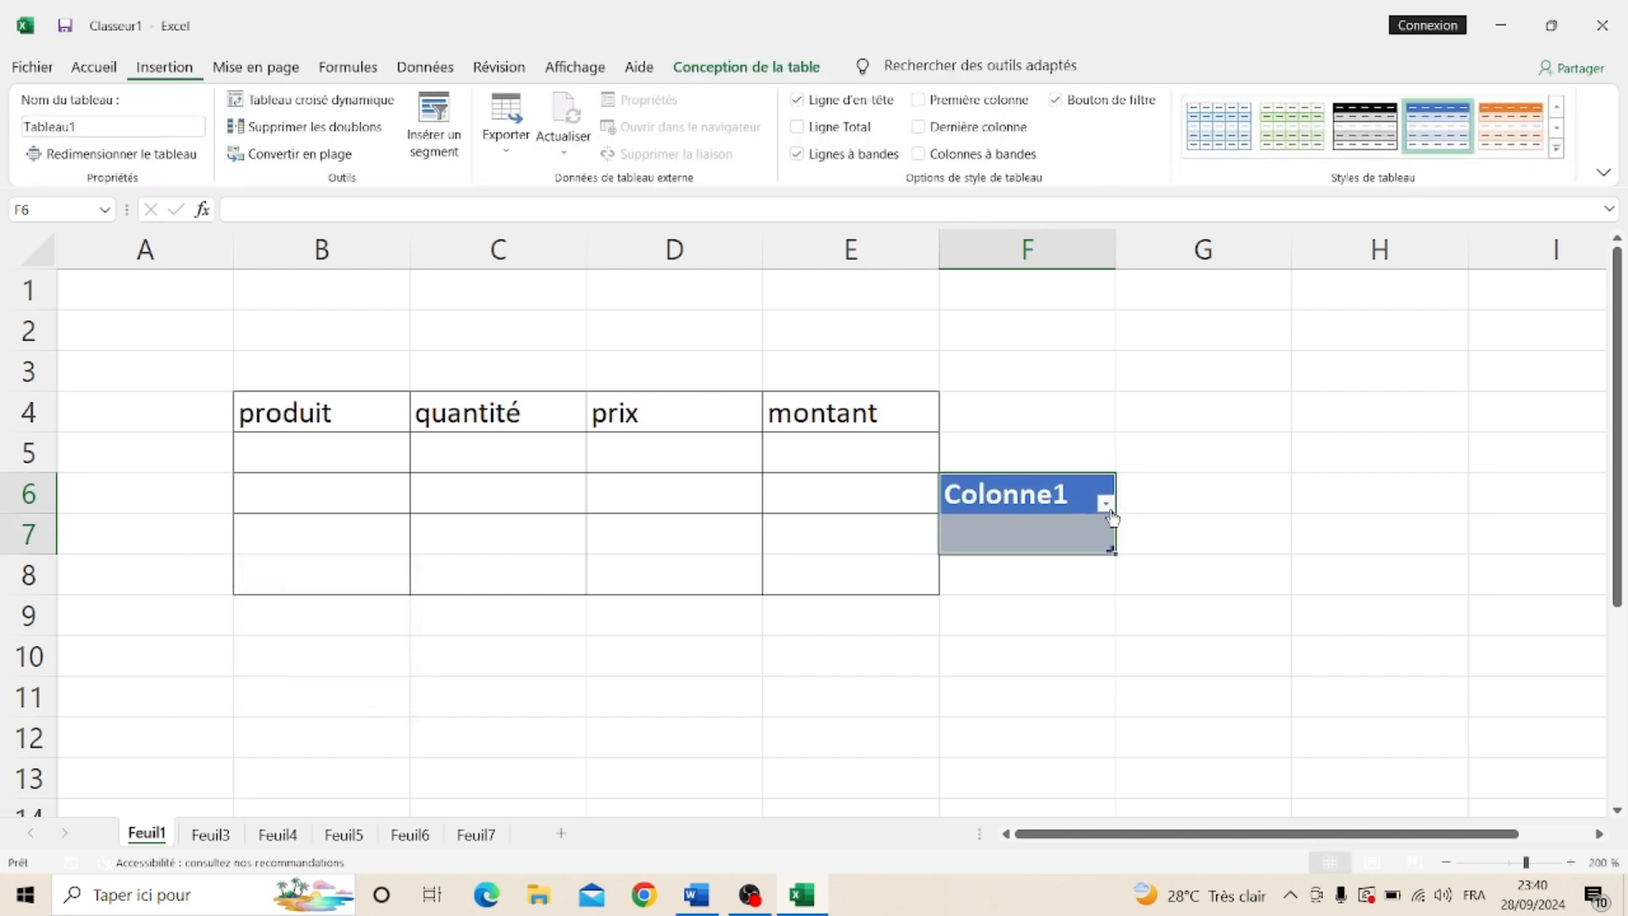
pyautogui.click(1216, 509)
pyautogui.click(266, 71)
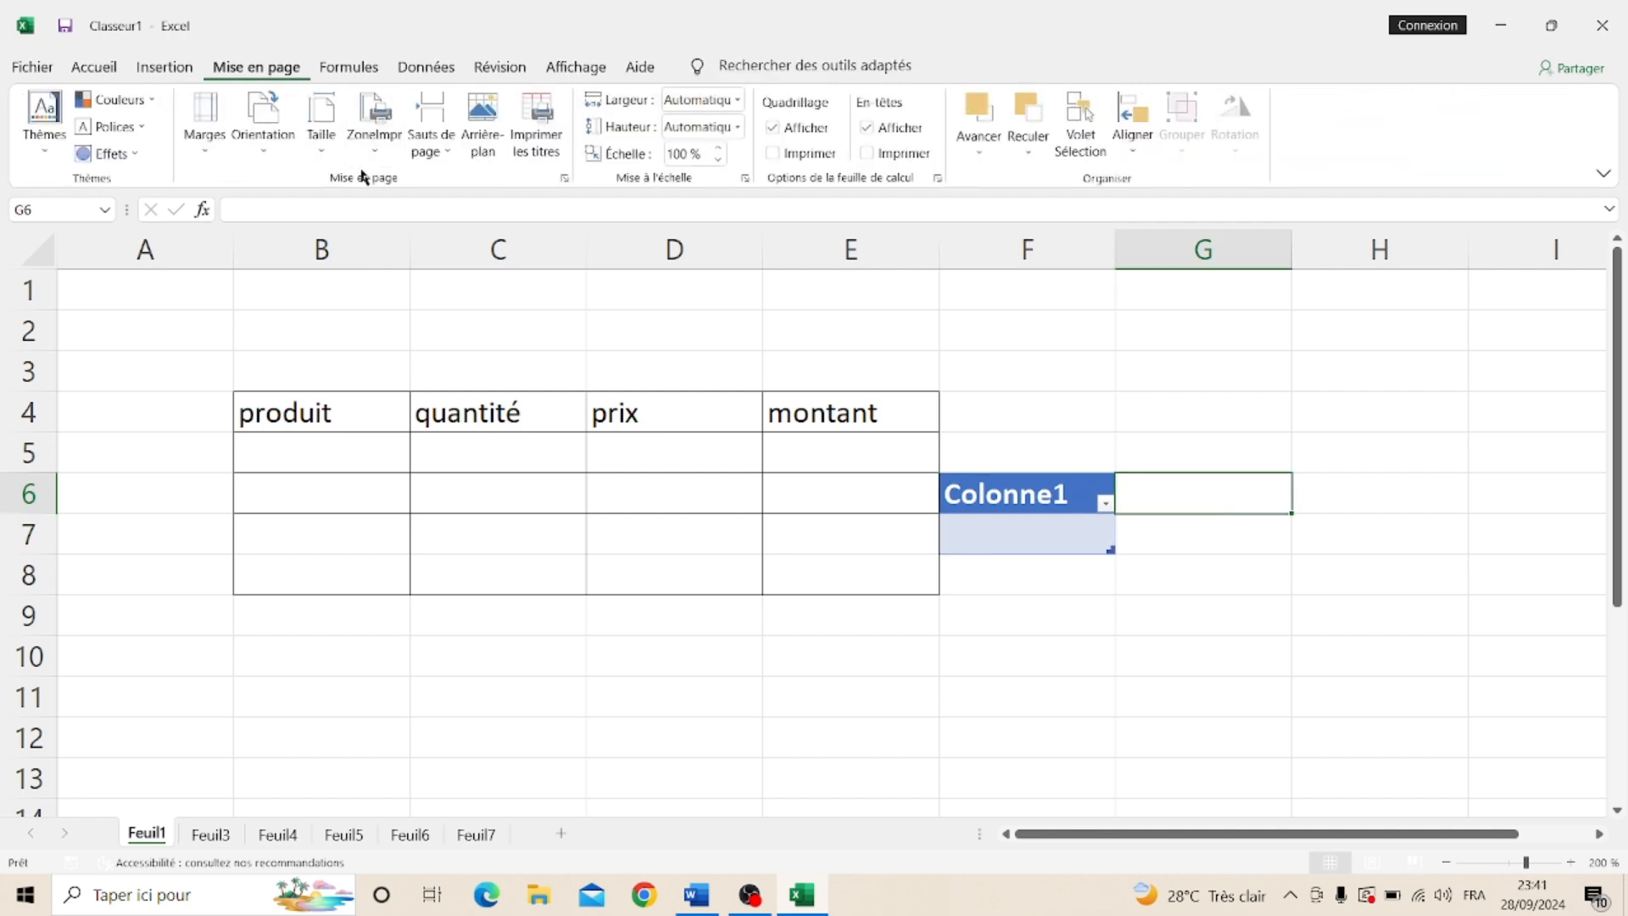
pyautogui.click(364, 72)
pyautogui.click(456, 73)
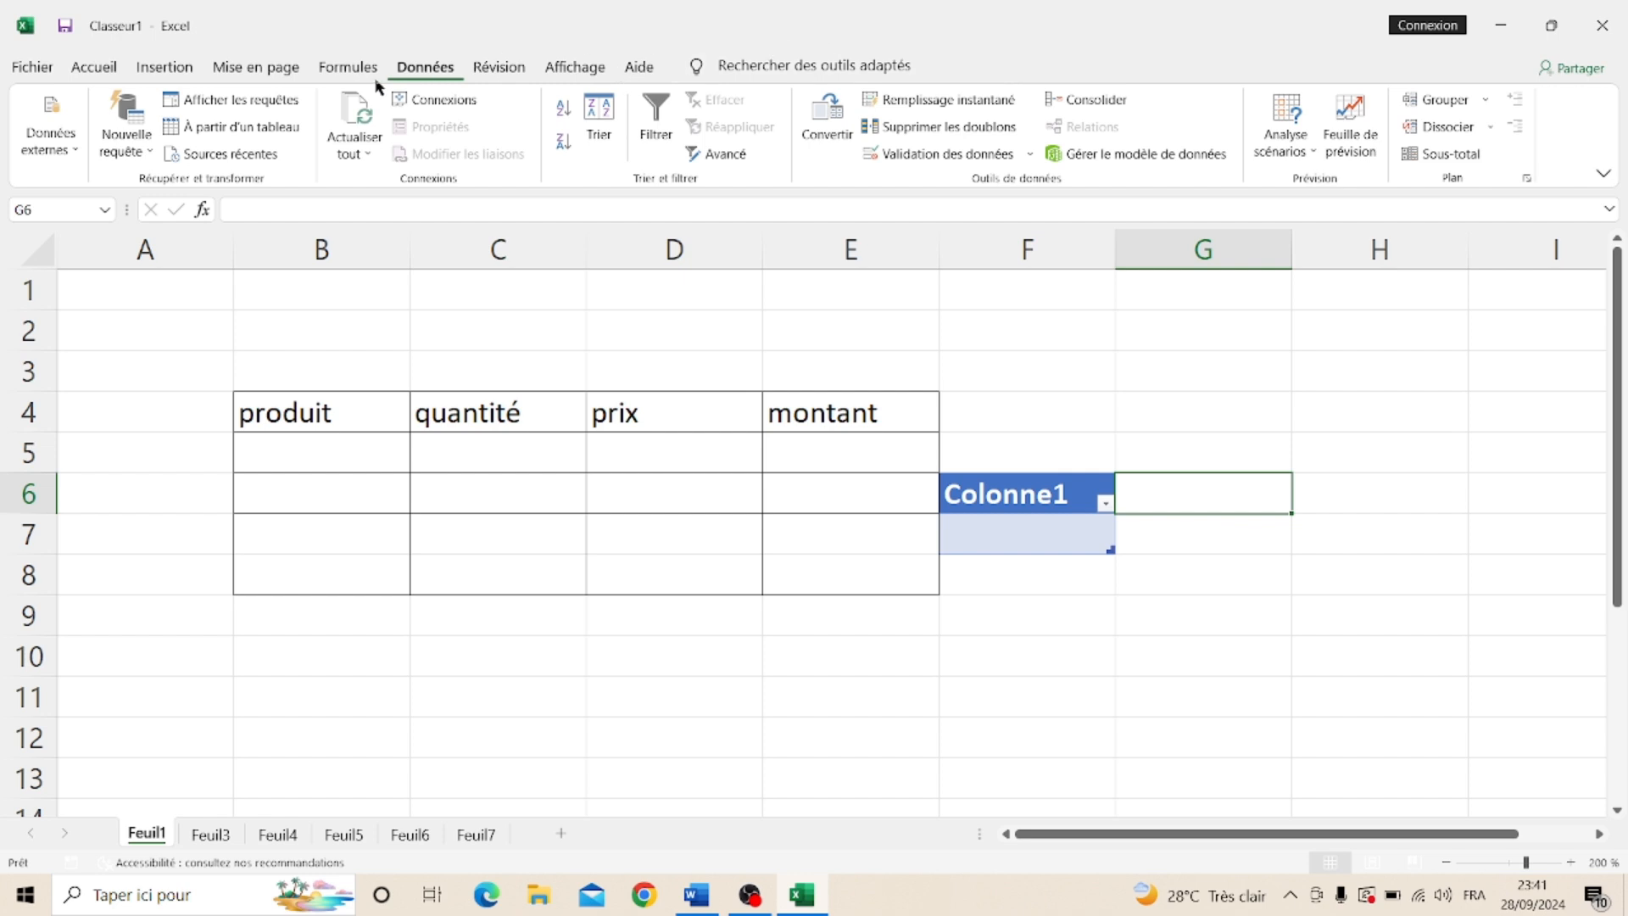
# Step: Enable the Développeur main tab in Excel's ribbon customization options and apply the change
pyautogui.click(18, 69)
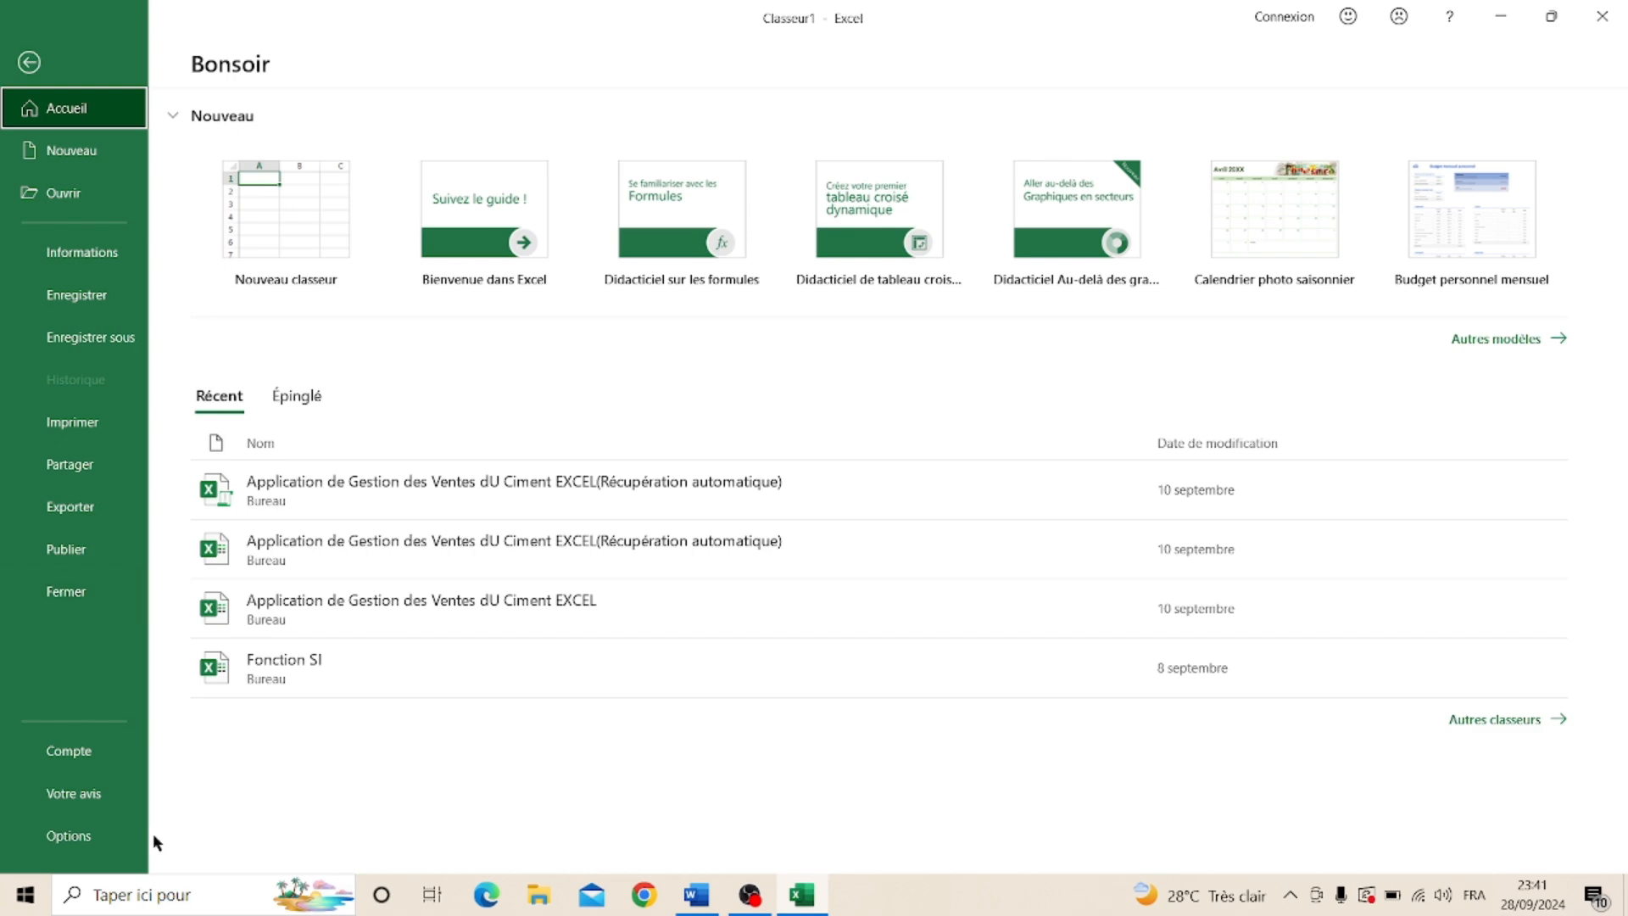
pyautogui.click(111, 847)
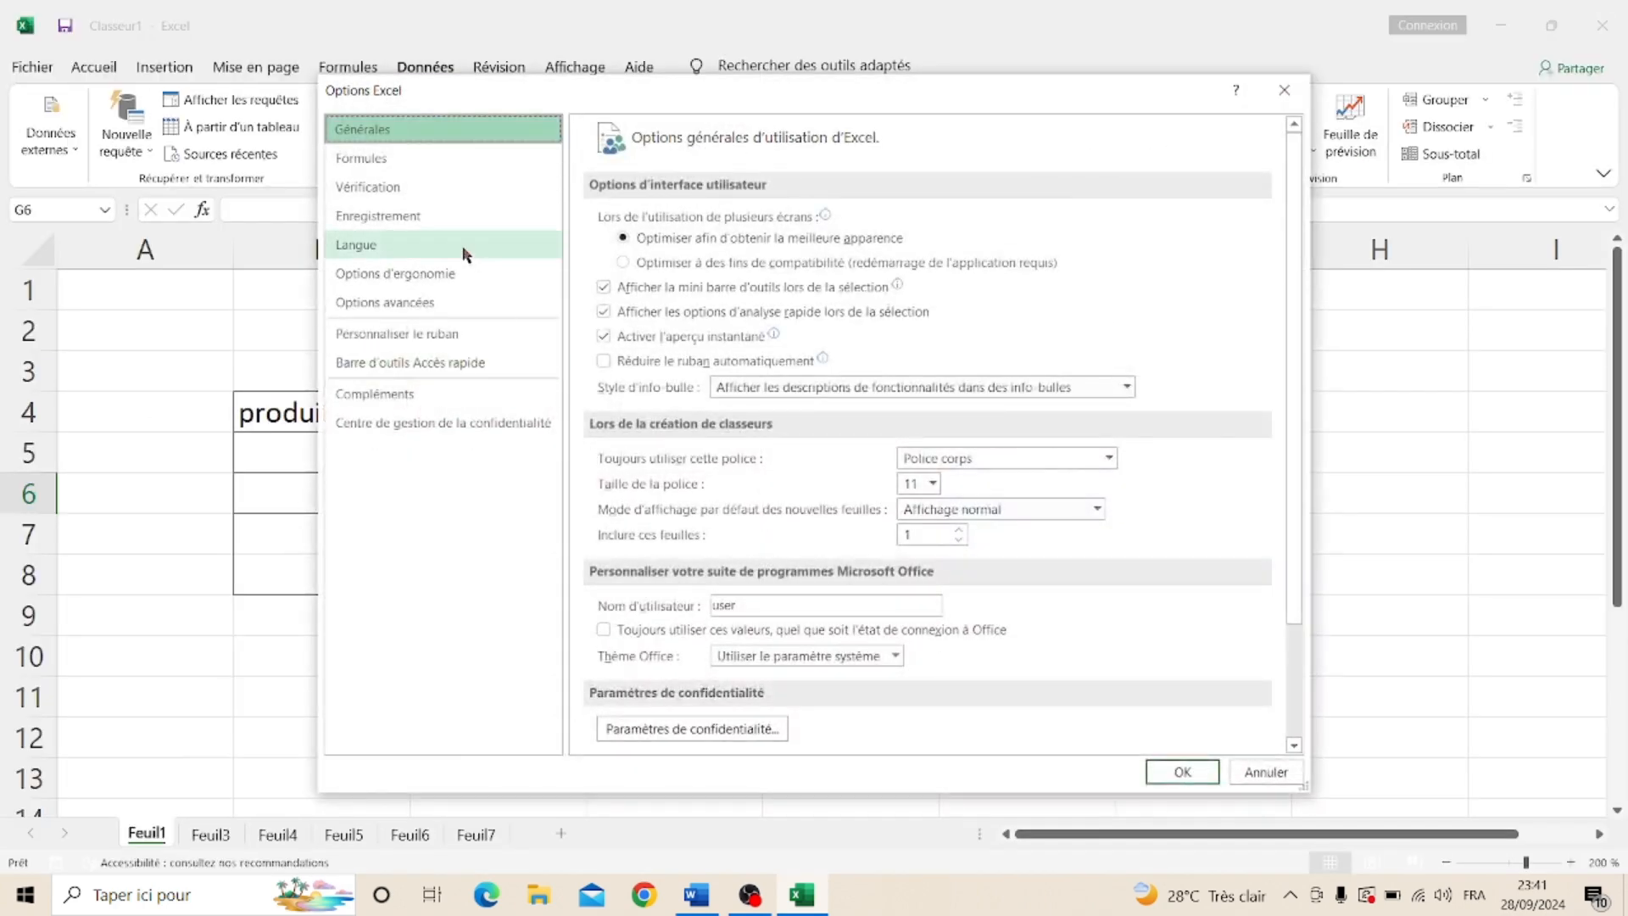
pyautogui.click(394, 344)
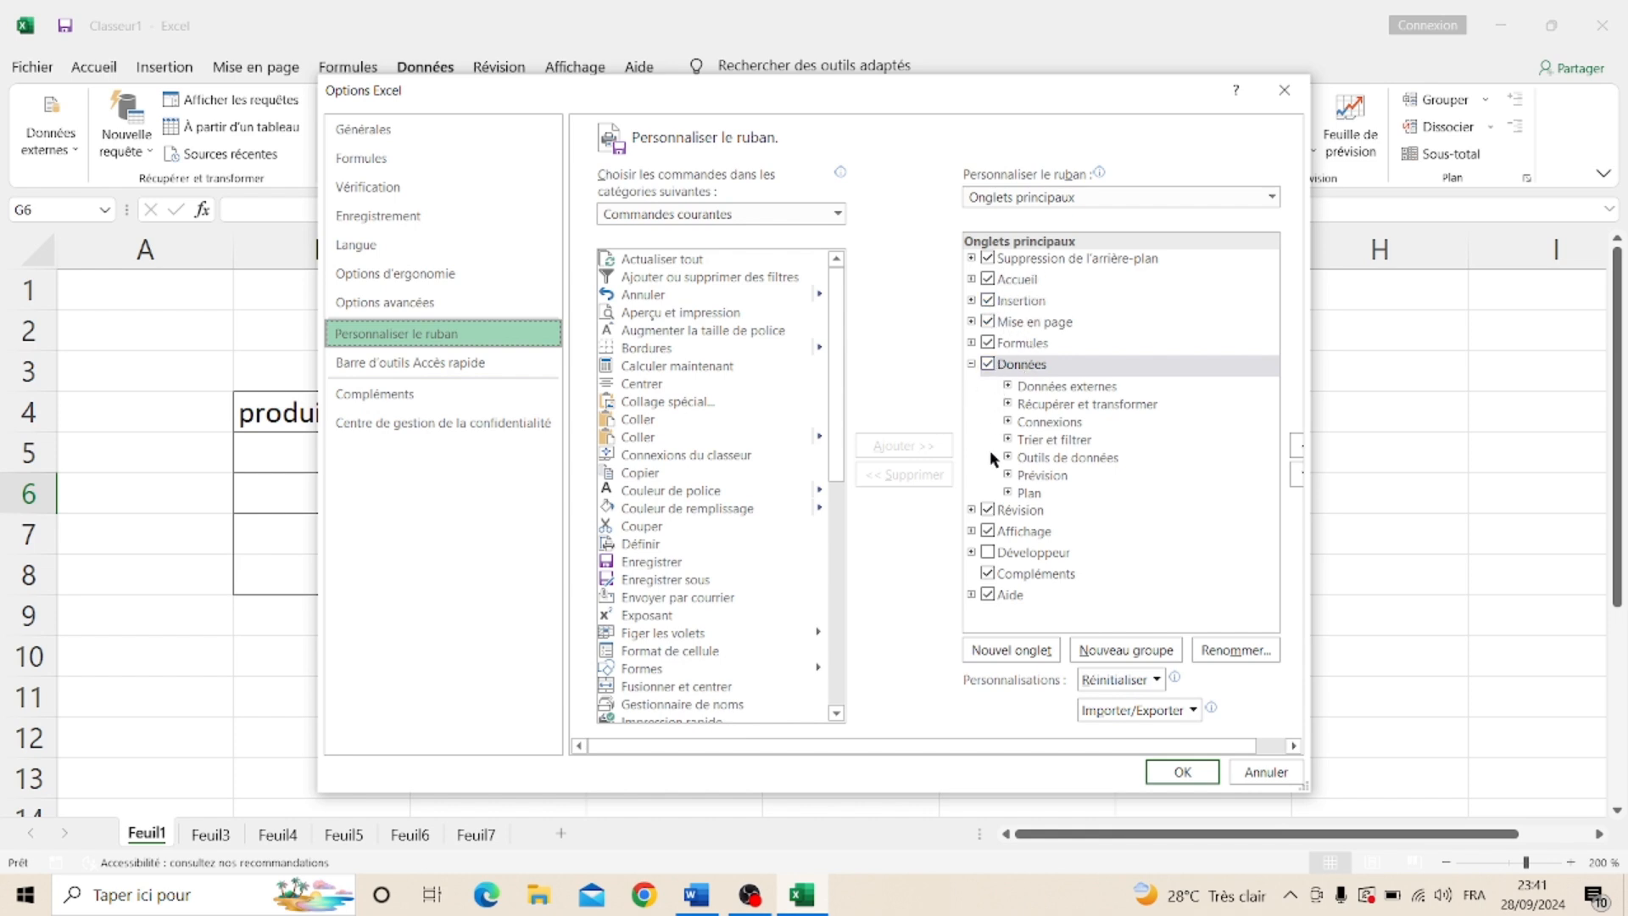
pyautogui.click(988, 554)
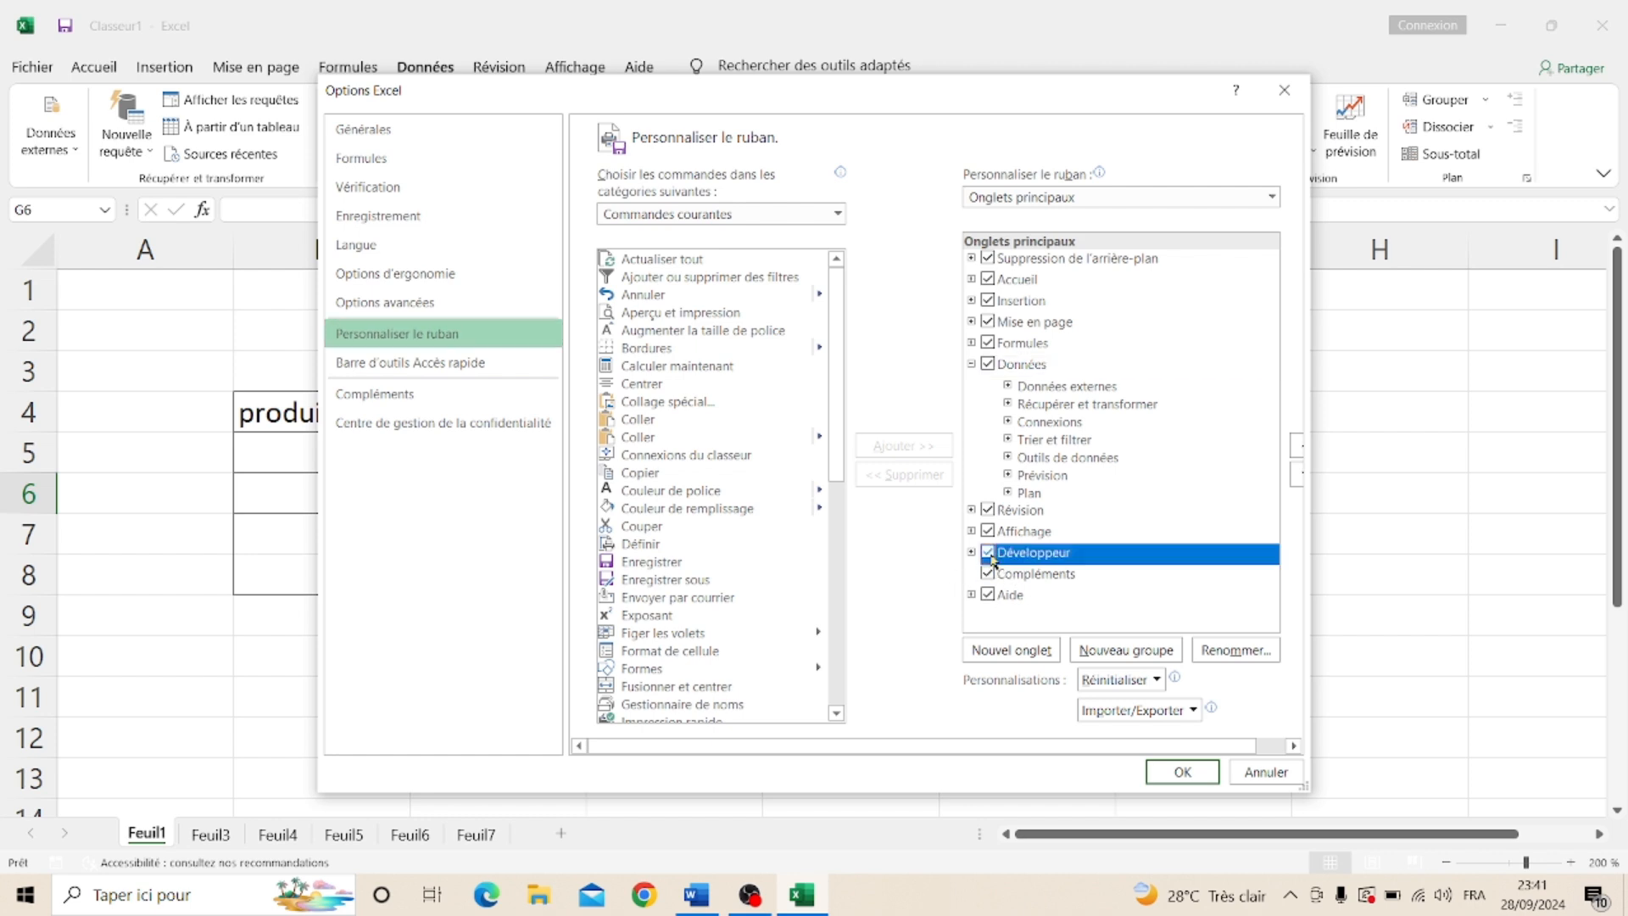
pyautogui.click(1180, 779)
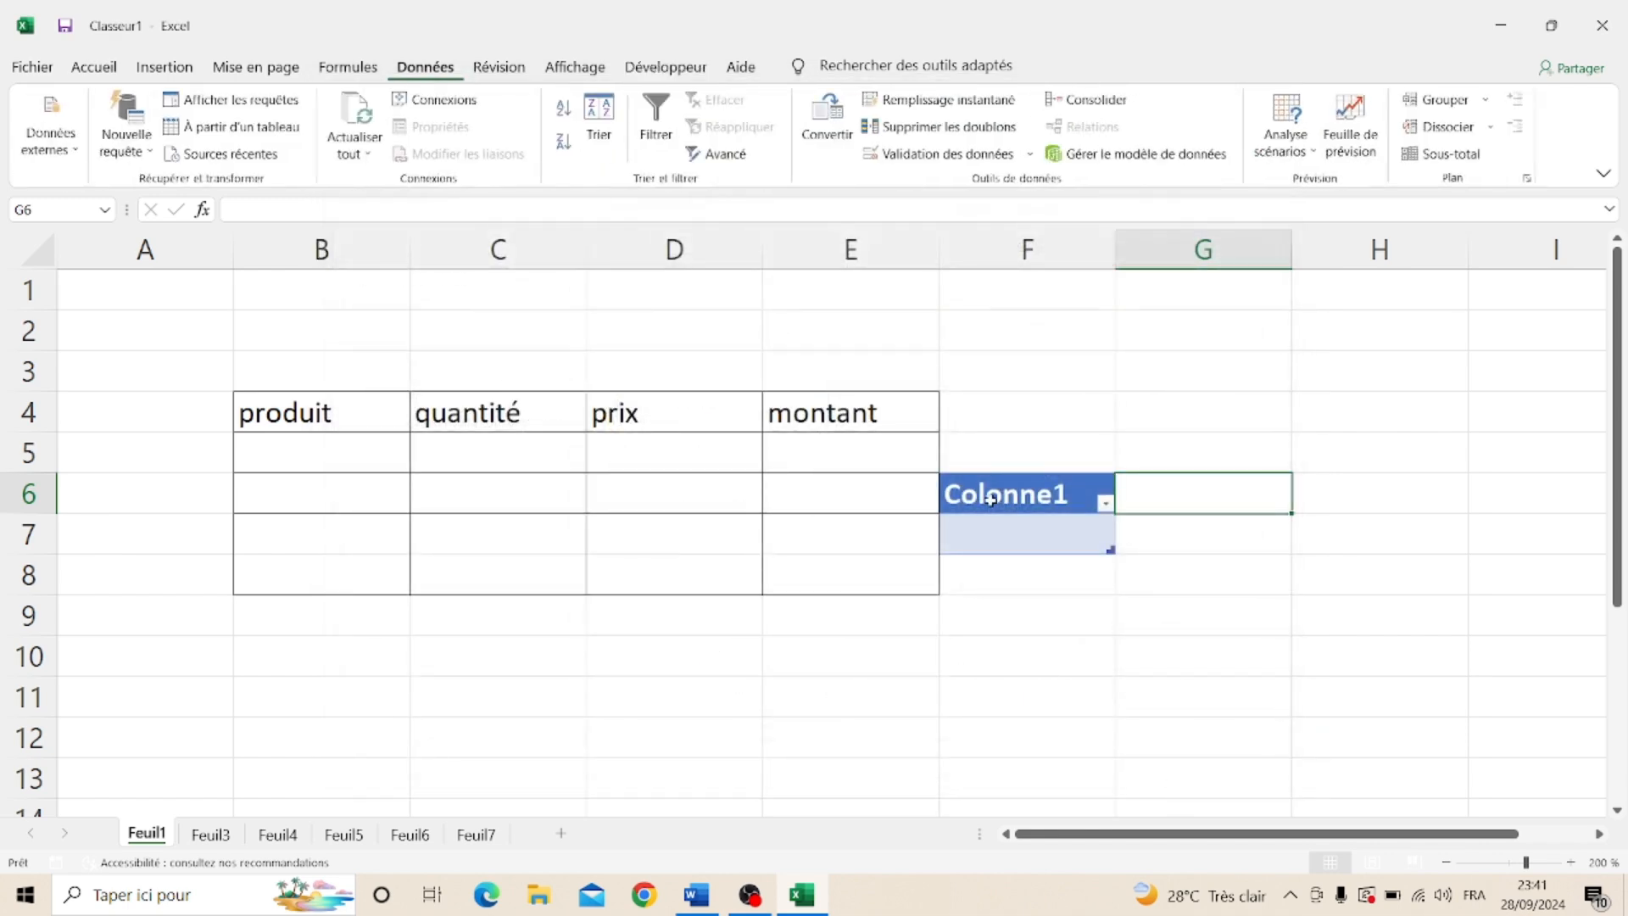